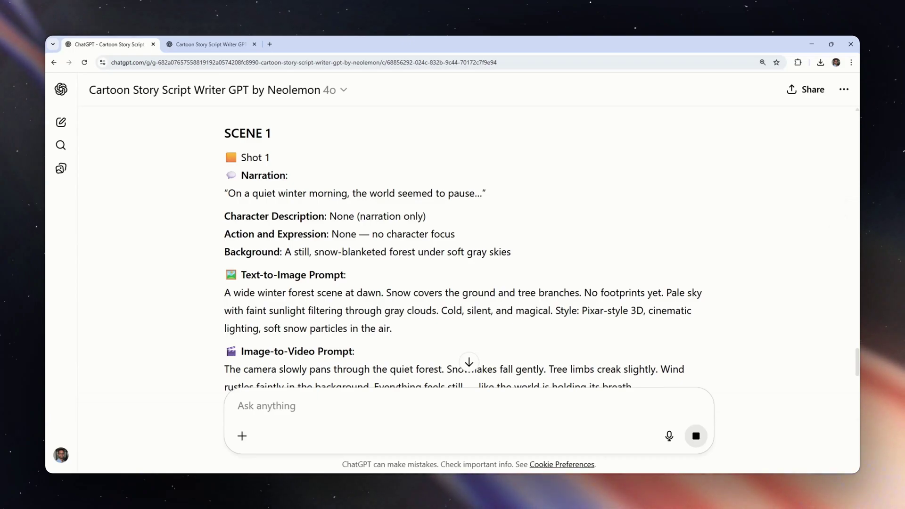
Review the generated script's Scene 1 and Scene 2, including narration, character description, background, and the text-to-image and image-to-video prompts
drag(271, 158, 241, 158)
click(240, 160)
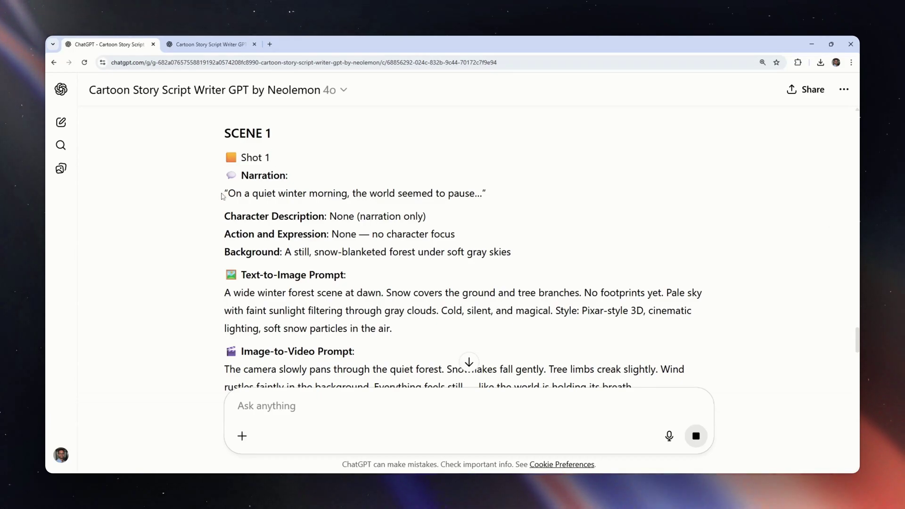
drag(222, 196, 464, 194)
click(478, 218)
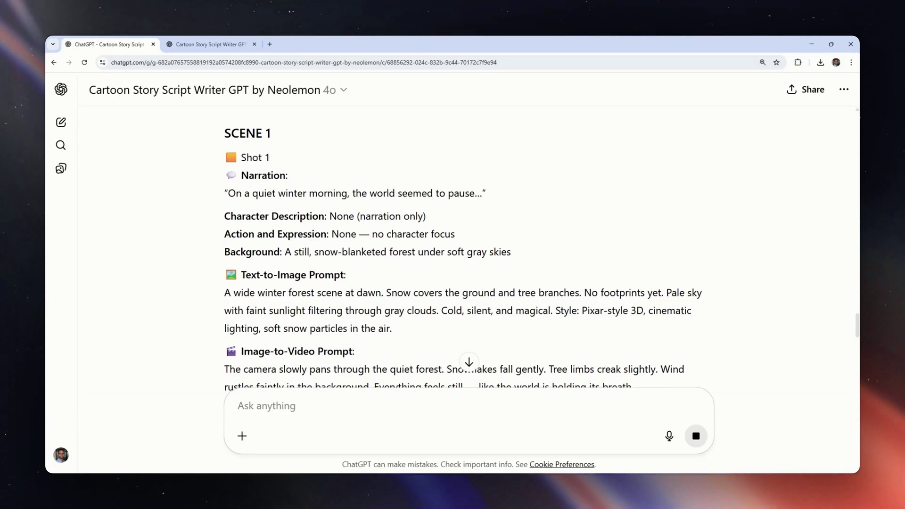
scroll(420, 254, down, 2)
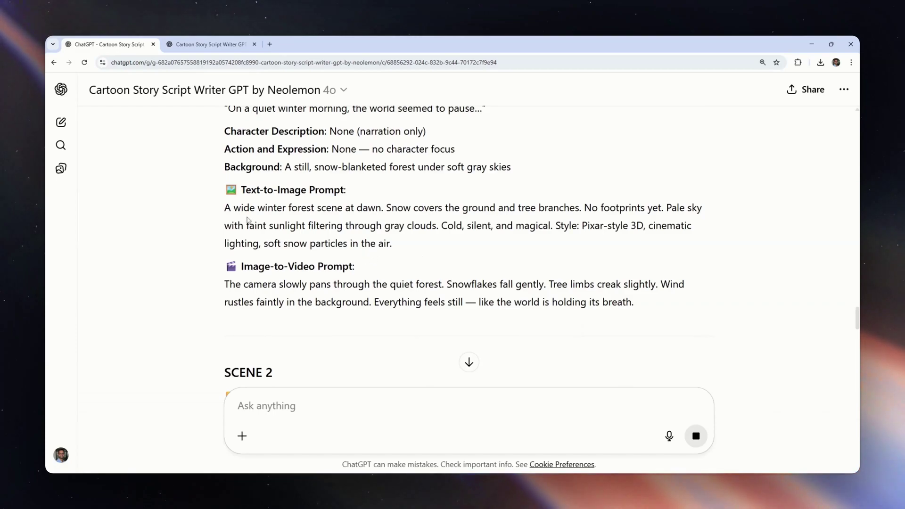
scroll(282, 253, up, 1)
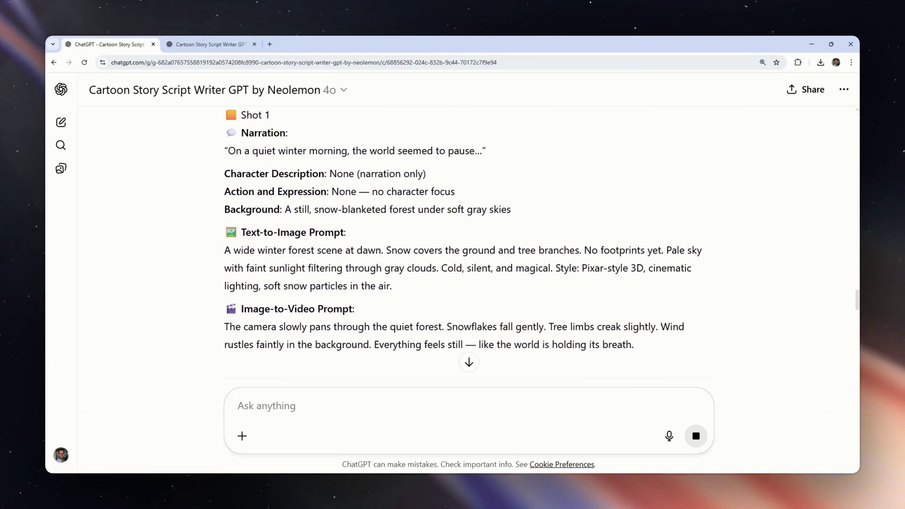
scroll(463, 252, down, 4)
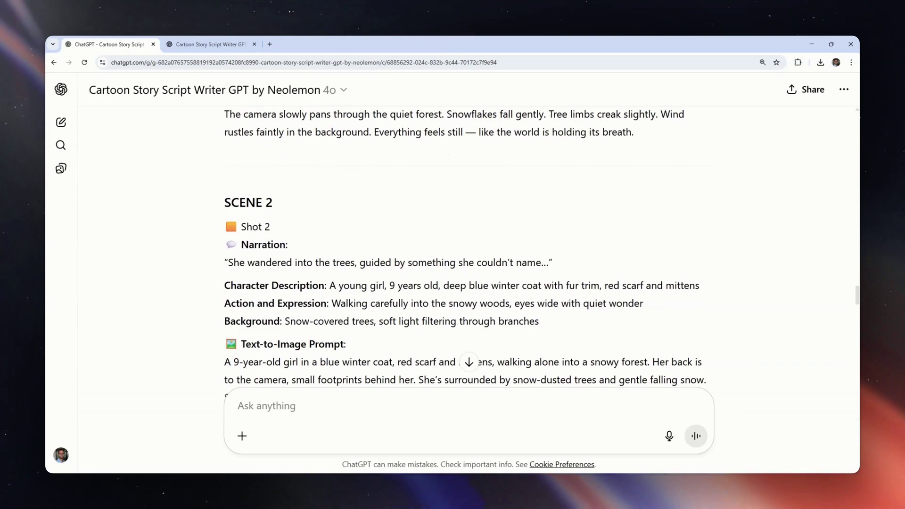
scroll(469, 250, down, 3)
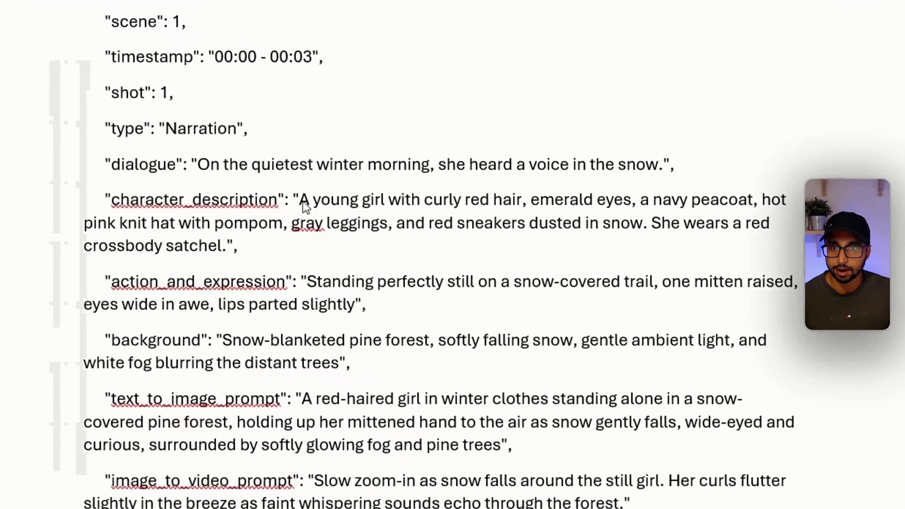
Copy Scene 1's character description from the Word script and paste it as the character description in ConsistentCharacter.ai's Character Turbo
drag(343, 217, 288, 254)
key(ctrl+c)
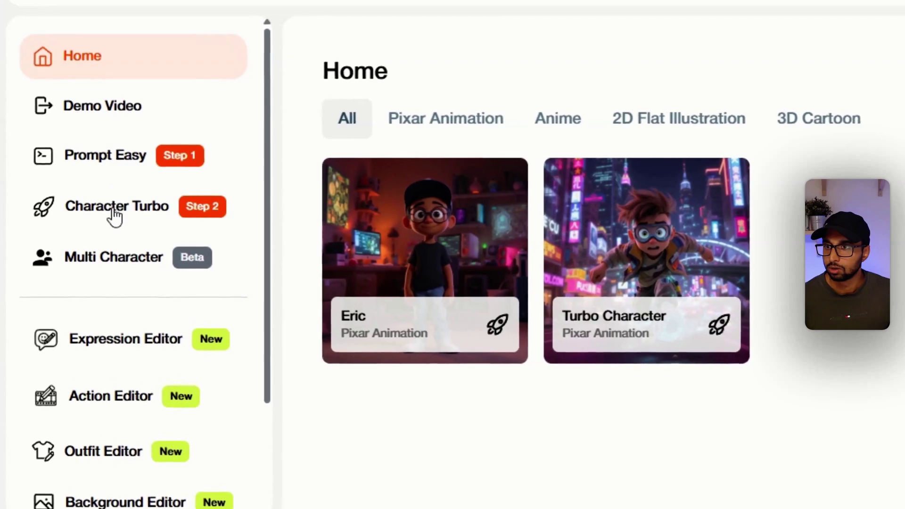
click(114, 216)
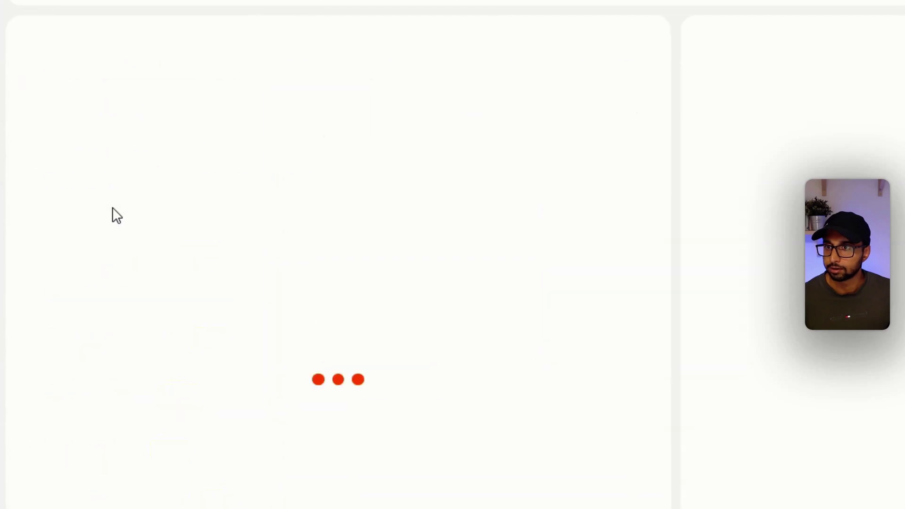
click(169, 259)
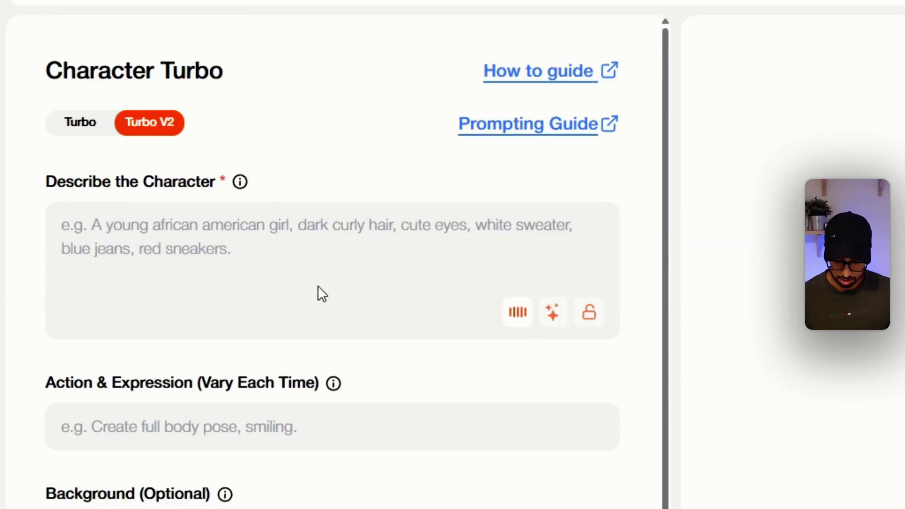
key(ctrl+v)
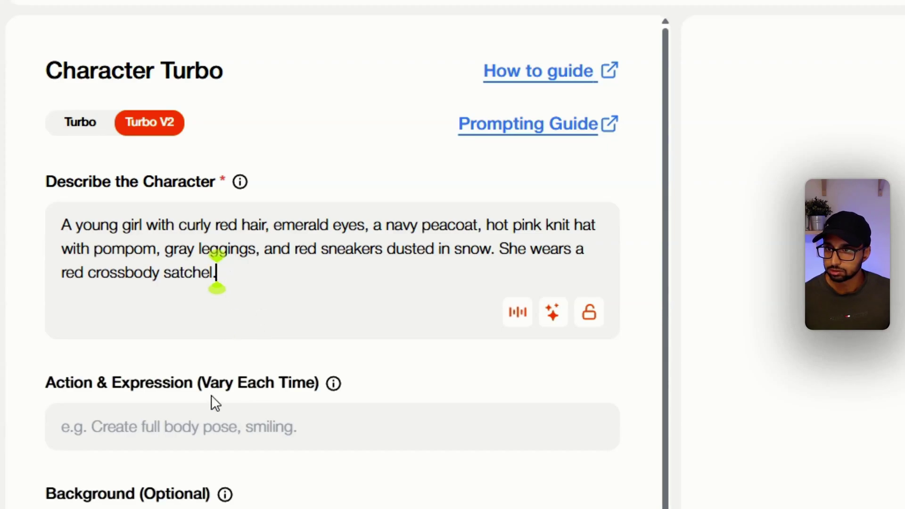
Set the character's action and expression to "create full body pose, looking in the front, front view"
text(d)
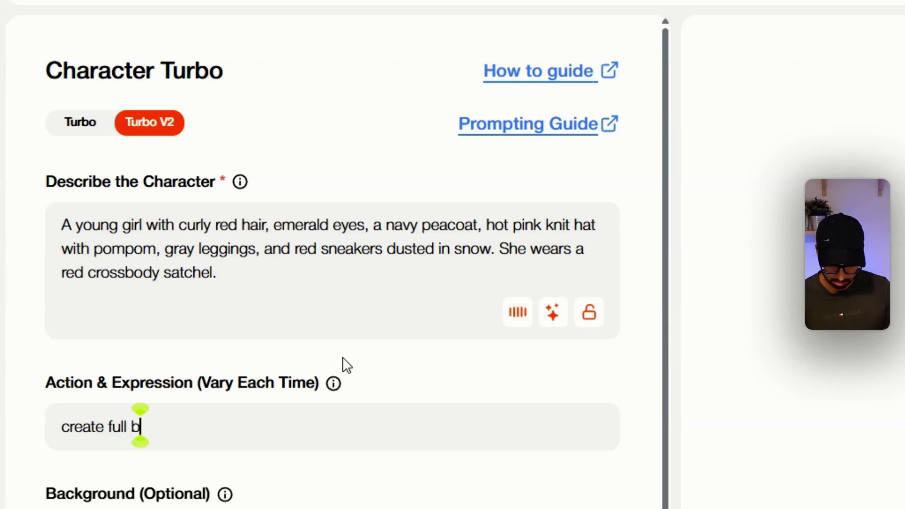
text(reate full body pose)
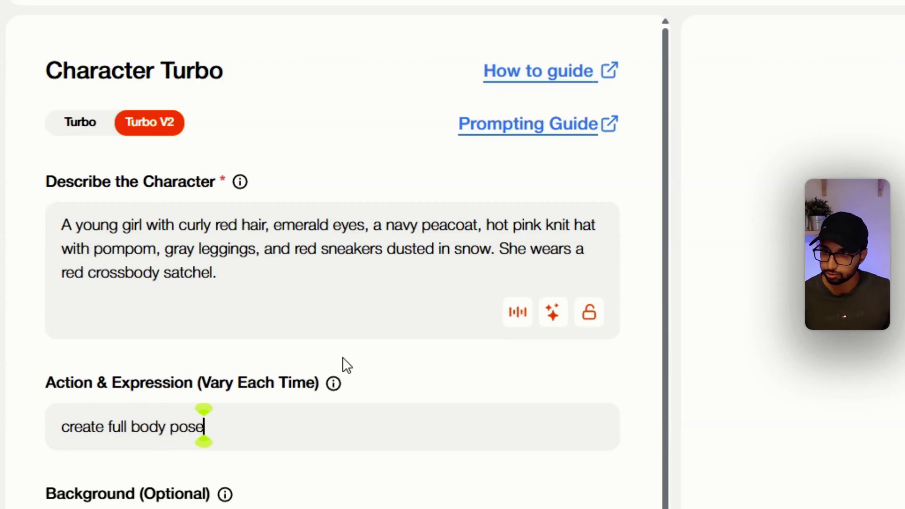
text(, looking in the front, front view)
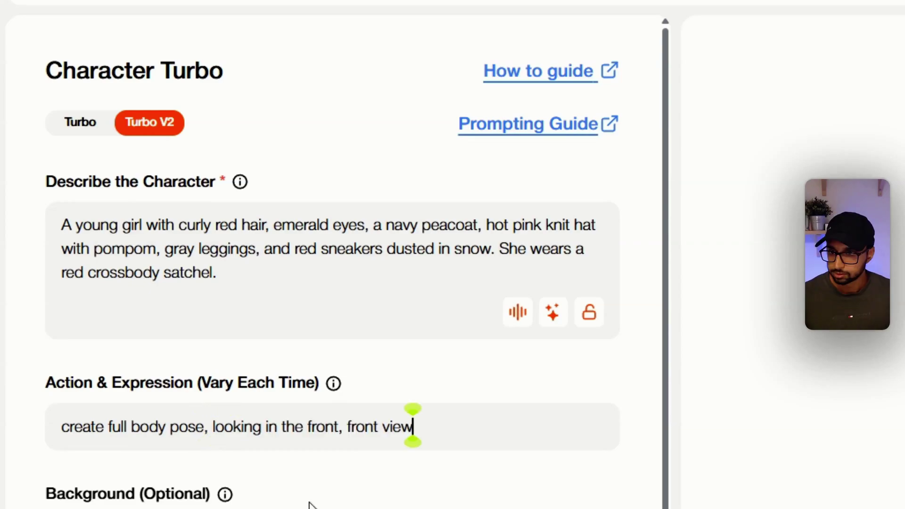
Copy Scene 1's background, "Snow-blanketed pine forest, softly falling snow, gentle ambient light, and white fog blurring the distant trees", from Word into the character form
scroll(309, 319, down, 5)
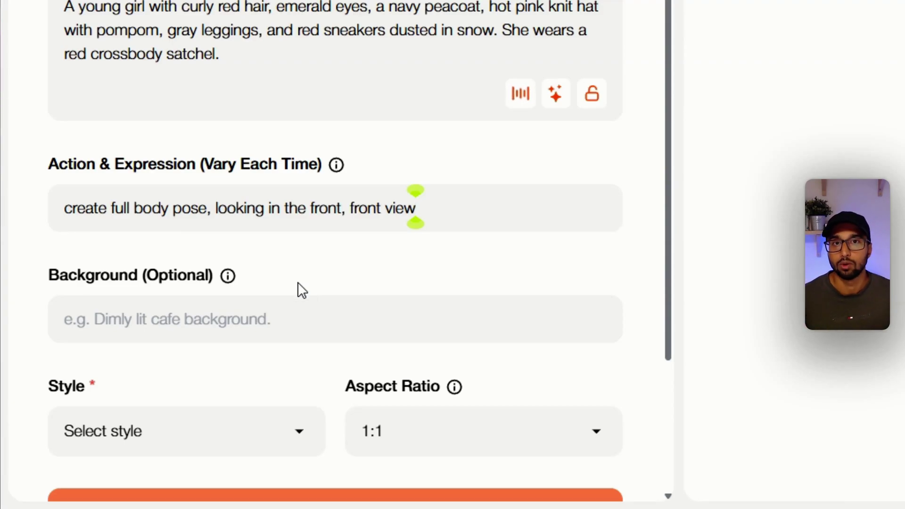
scroll(302, 289, down, 2)
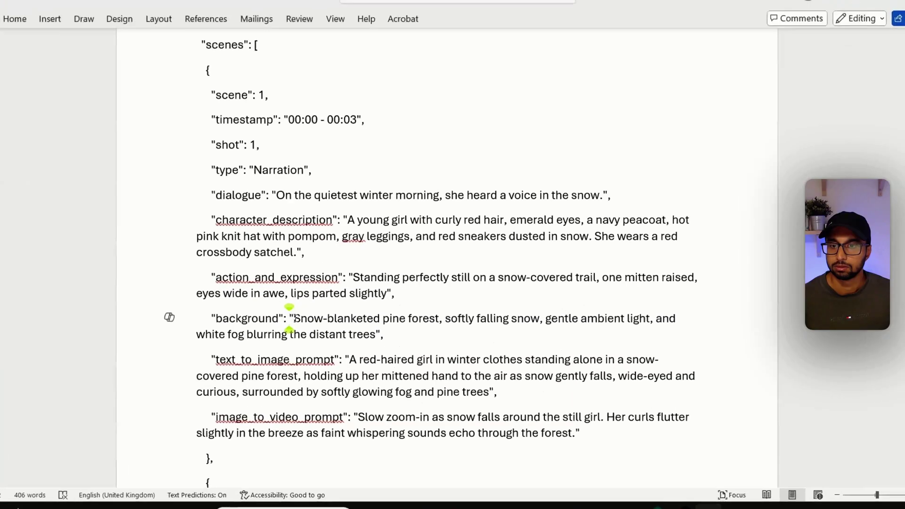
drag(289, 317, 353, 335)
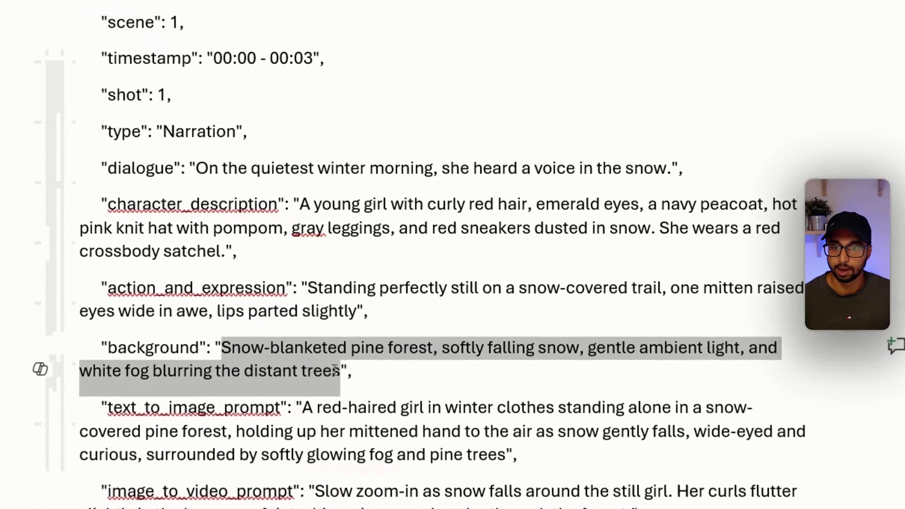
click(208, 355)
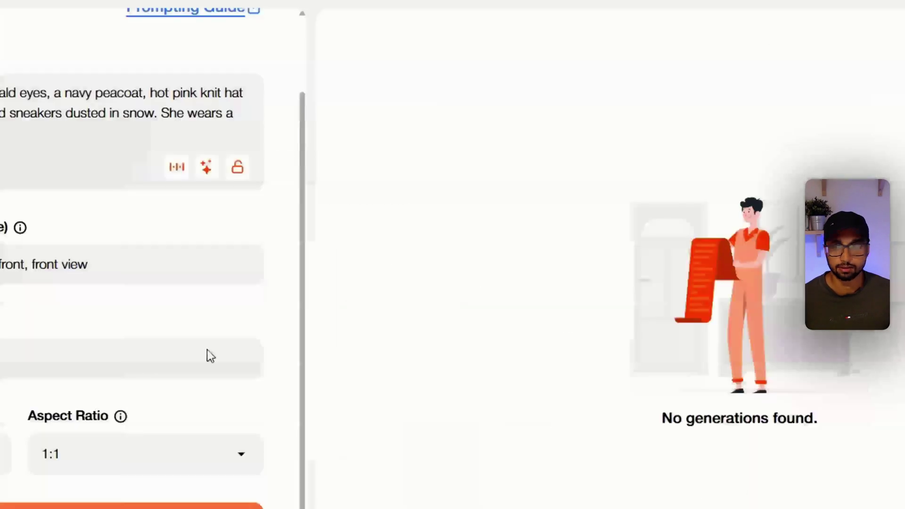
text(Snow-blanketed pine forest, softly falling snow, gentle ambient light, and white fog blurring the distant trees)
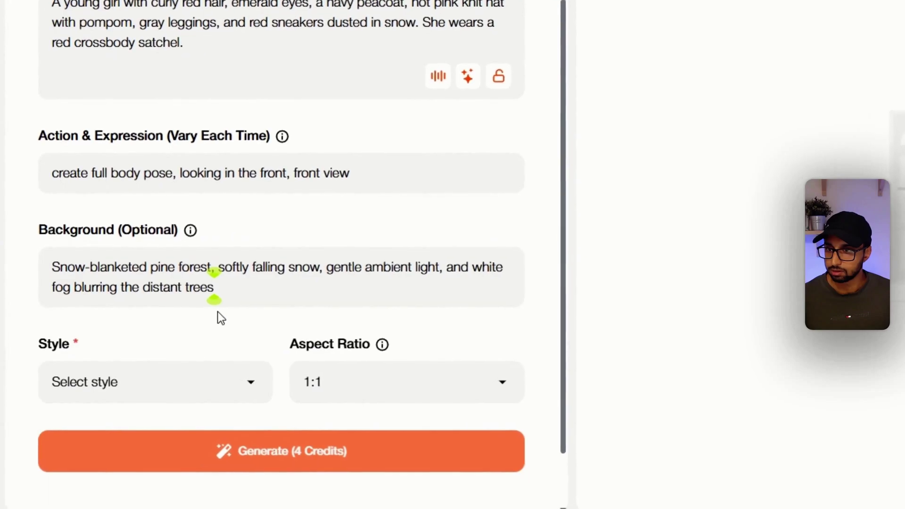
Set the style to Pixar Animation and the aspect ratio to 16:9, and generate the character image
click(215, 396)
click(124, 442)
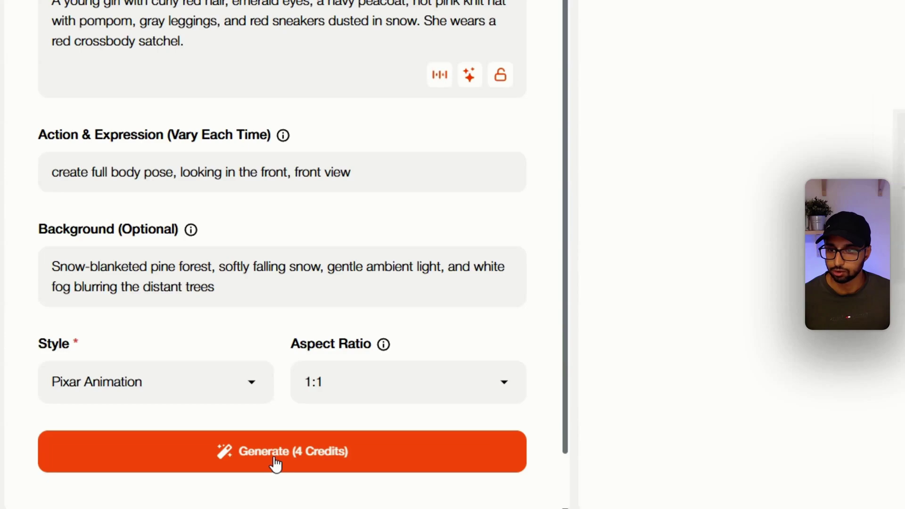
click(363, 390)
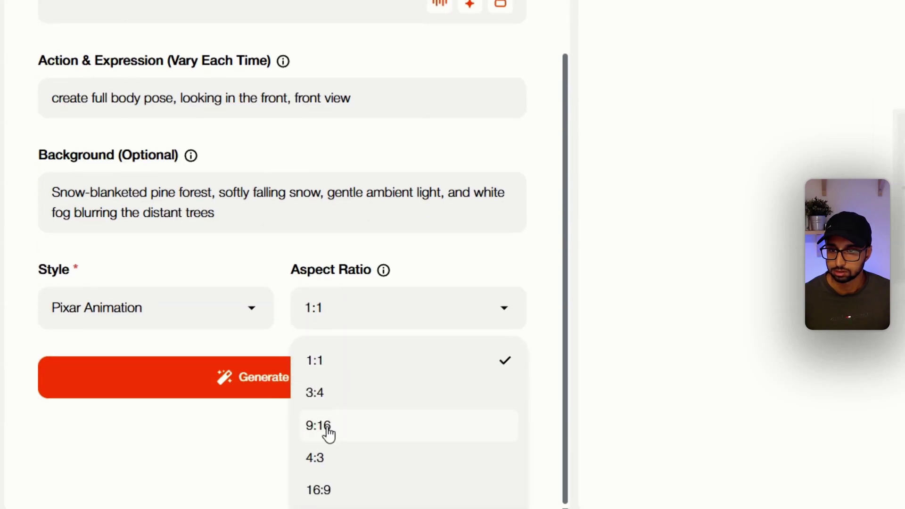
click(335, 492)
scroll(325, 452, up, 3)
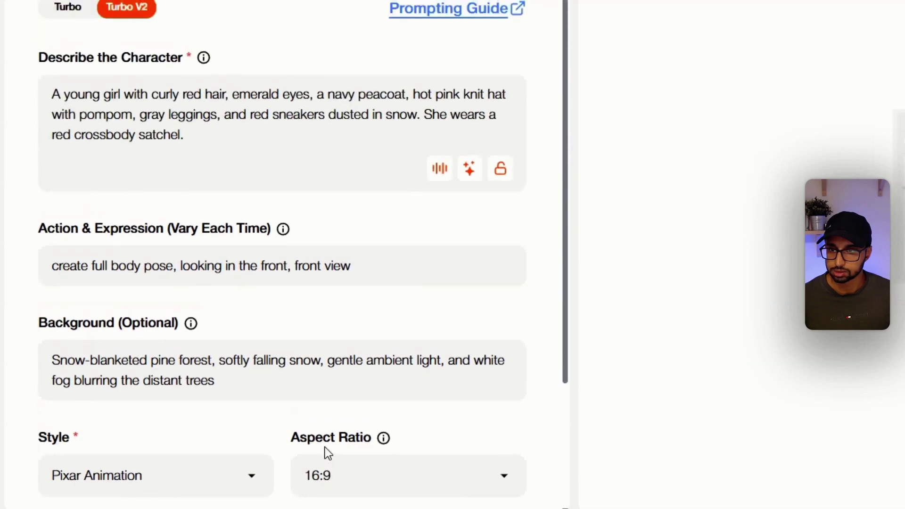
scroll(325, 452, down, 2)
click(317, 454)
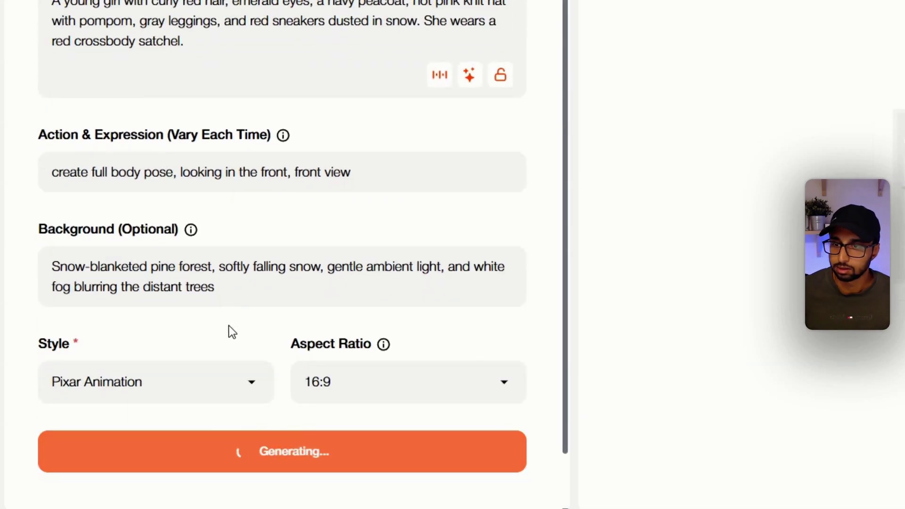
scroll(223, 347, up, 2)
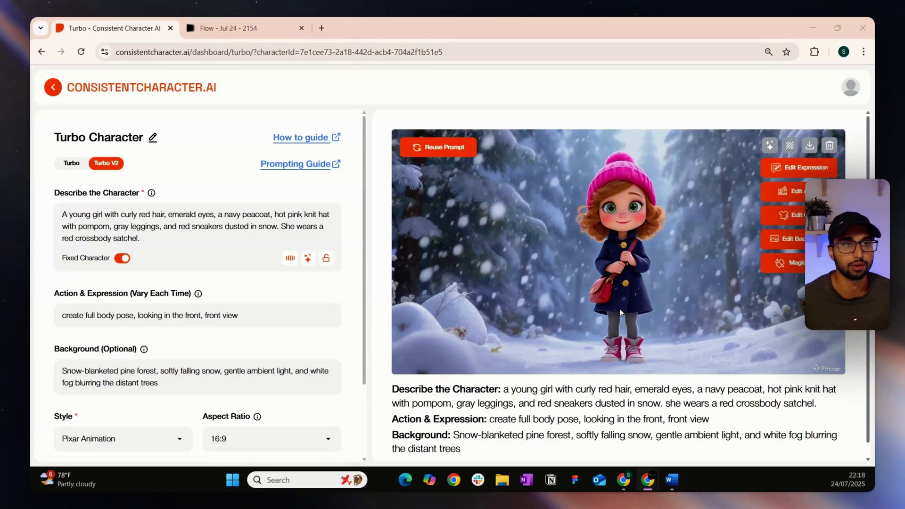
Switch to the Word script and copy Scene 1's action and expression text
click(672, 479)
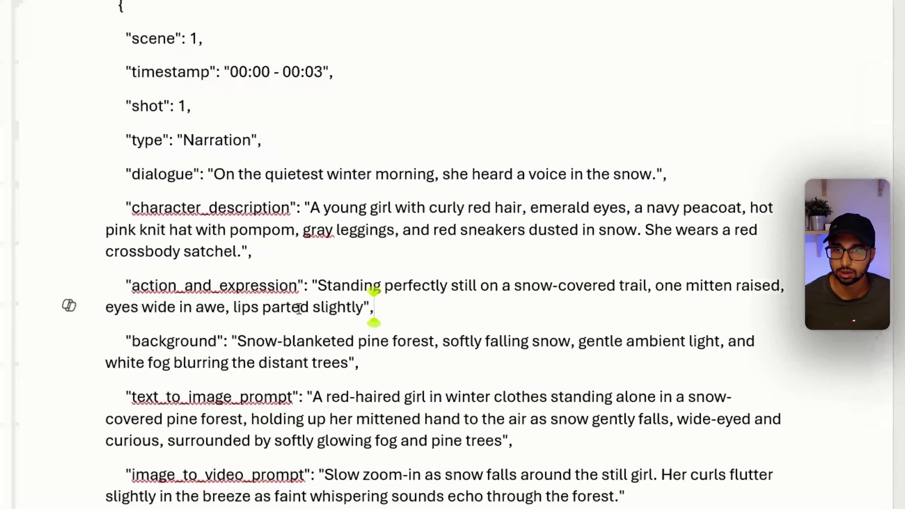
drag(367, 275, 385, 281)
drag(338, 299, 359, 307)
key(ctrl+c)
click(442, 371)
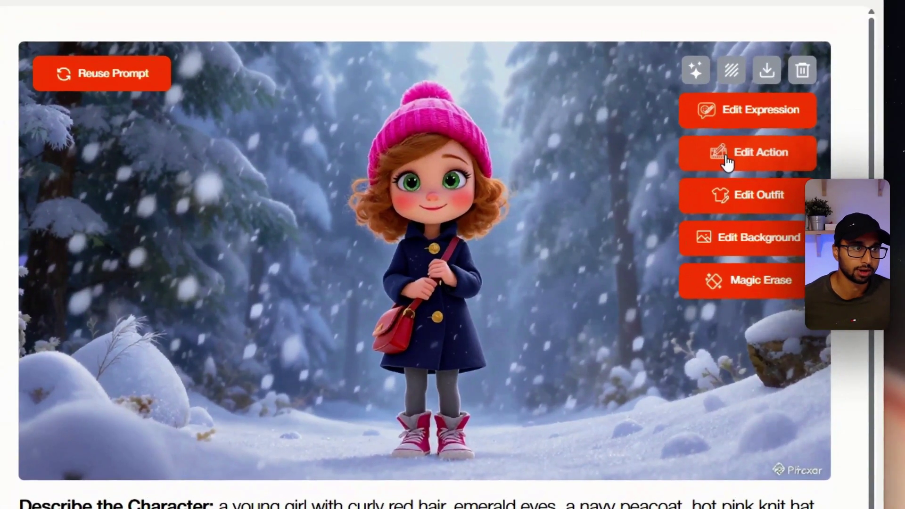
Generate an action edit of the girl using "Standing perfectly still on a snow-covered trail, one mitten raised, eyes wide in awe, lips parted slightly"
click(726, 162)
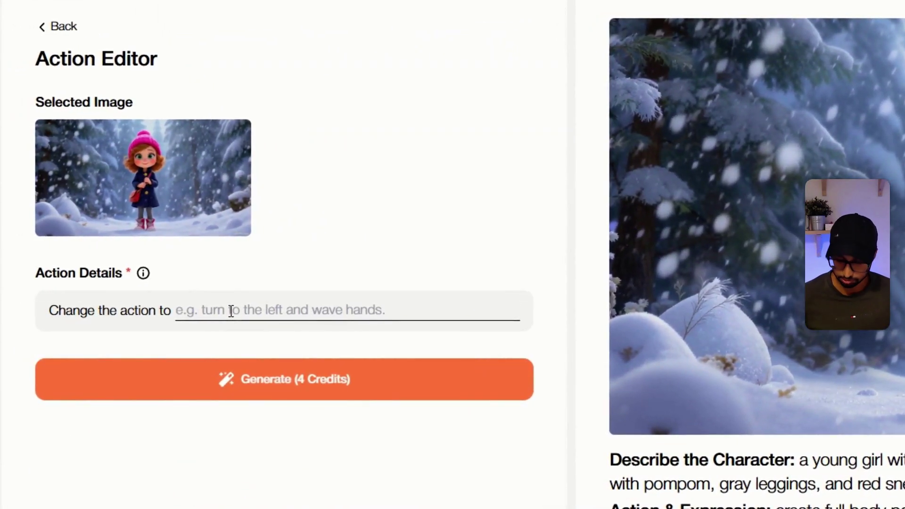
key(ctrl+v)
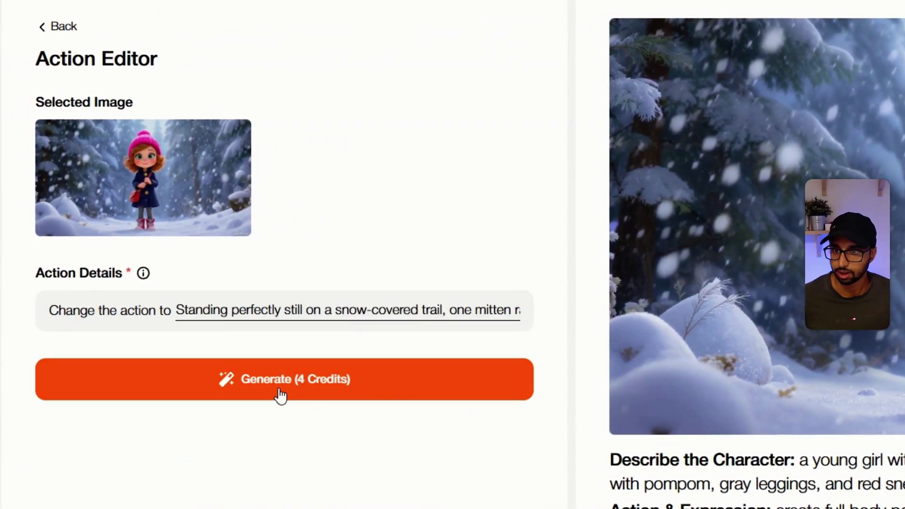
click(278, 396)
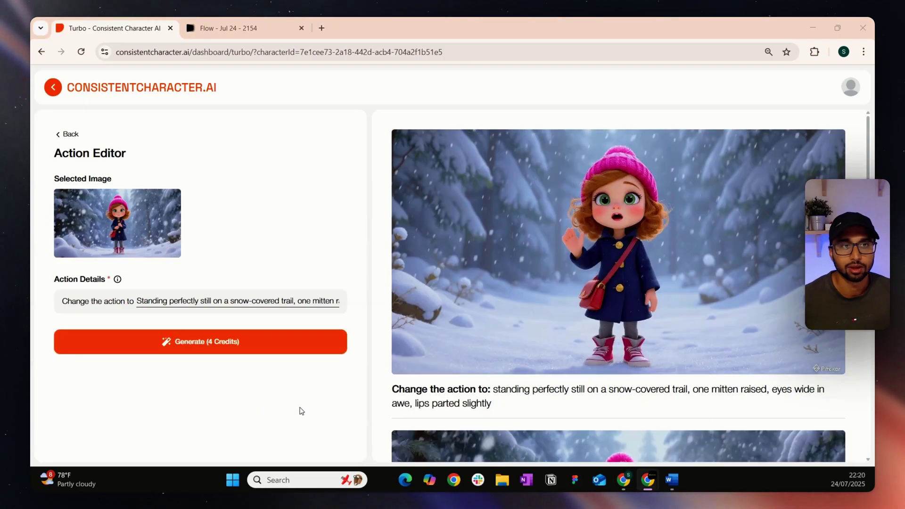
mouse_move(626, 243)
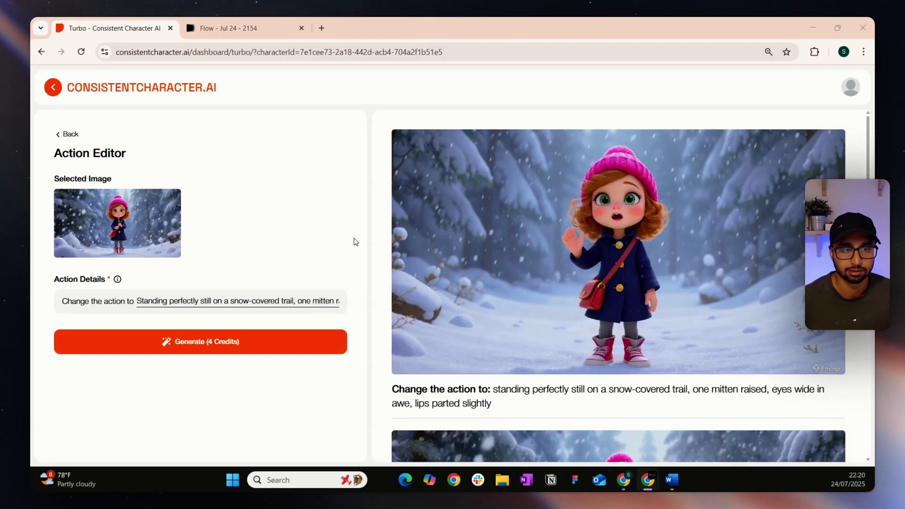
scroll(432, 241, down, 6)
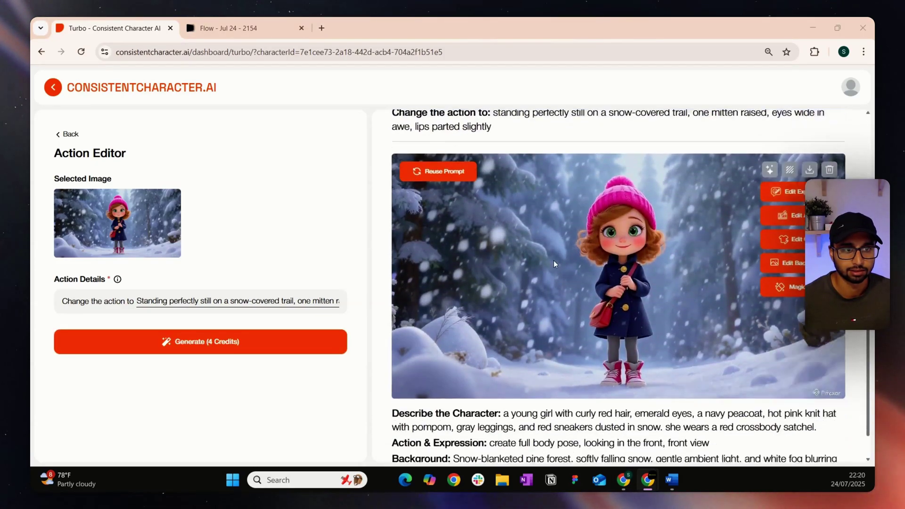
scroll(628, 283, up, 2)
scroll(620, 289, up, 4)
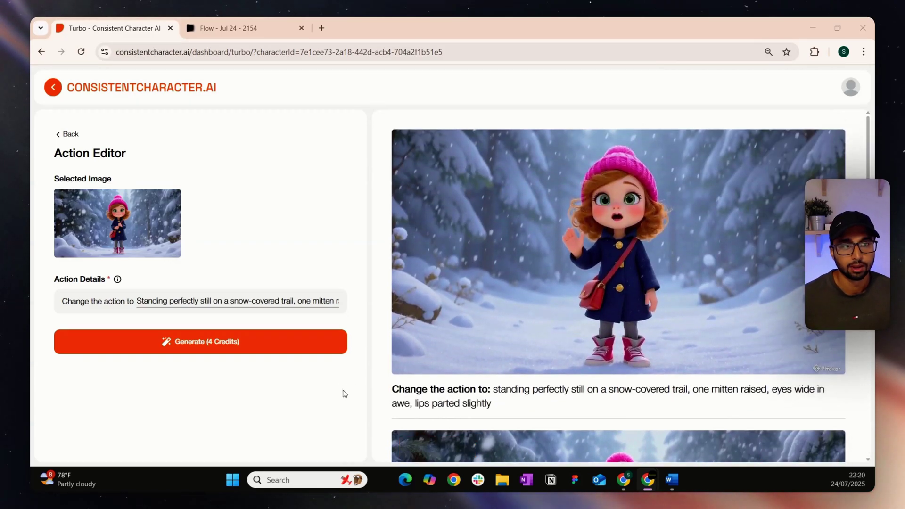
Upscale the image of the girl with her hand raised and compare it before and after with the comparison slider
mouse_move(643, 327)
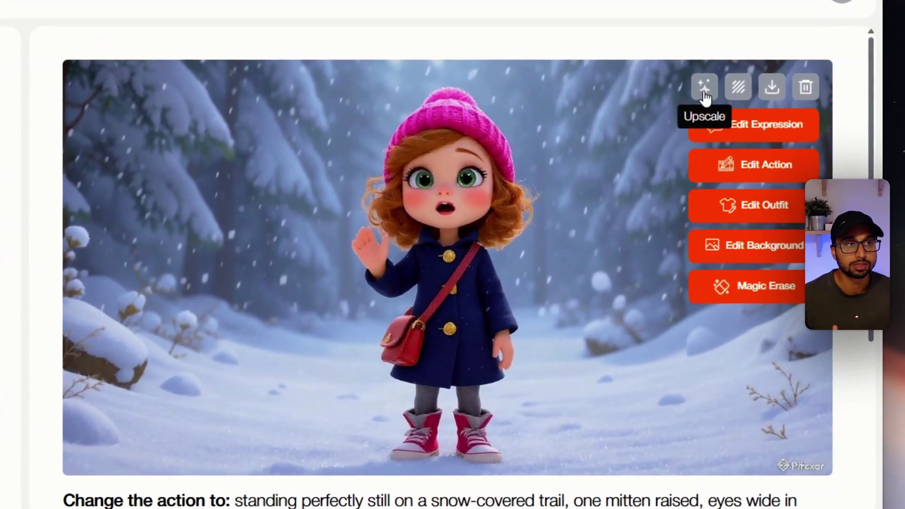
click(703, 94)
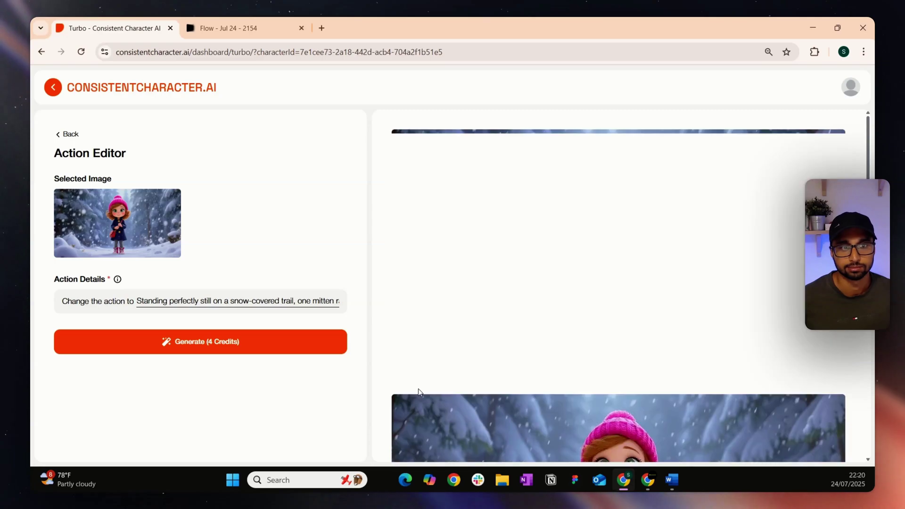
drag(618, 265, 416, 276)
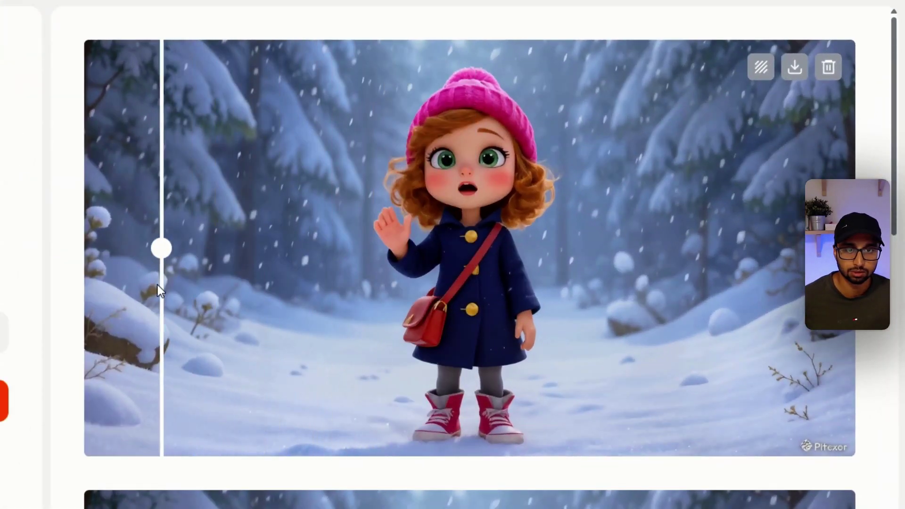
drag(126, 290, 261, 306)
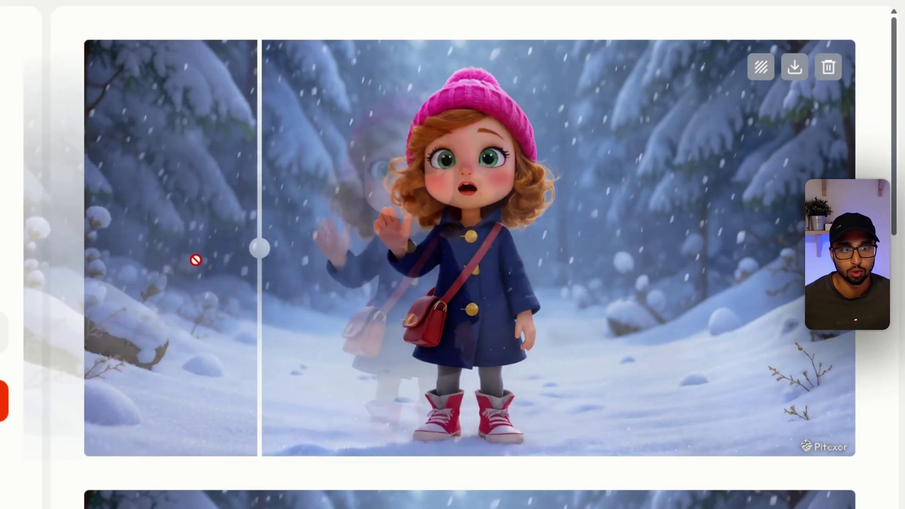
Switch to the Flow project's Scenebuilder and set the generation mode to Frames to Video
drag(196, 259, 335, 246)
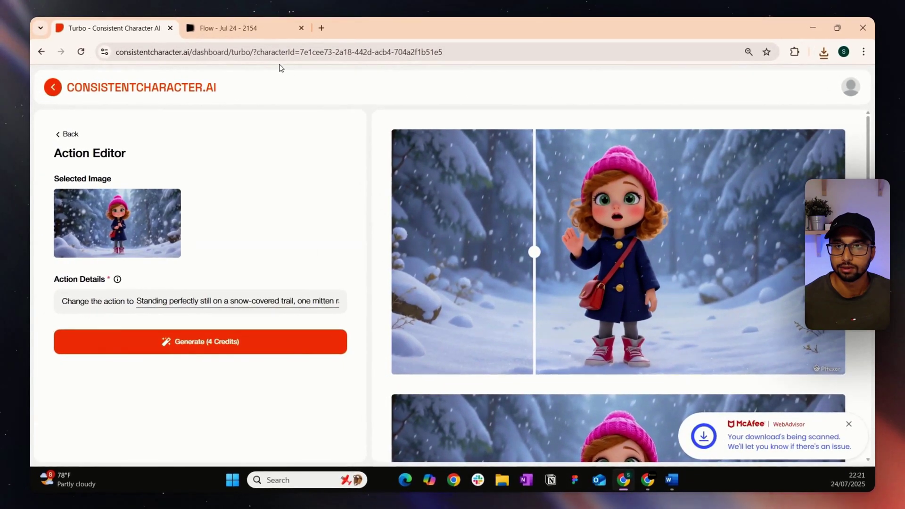
click(224, 28)
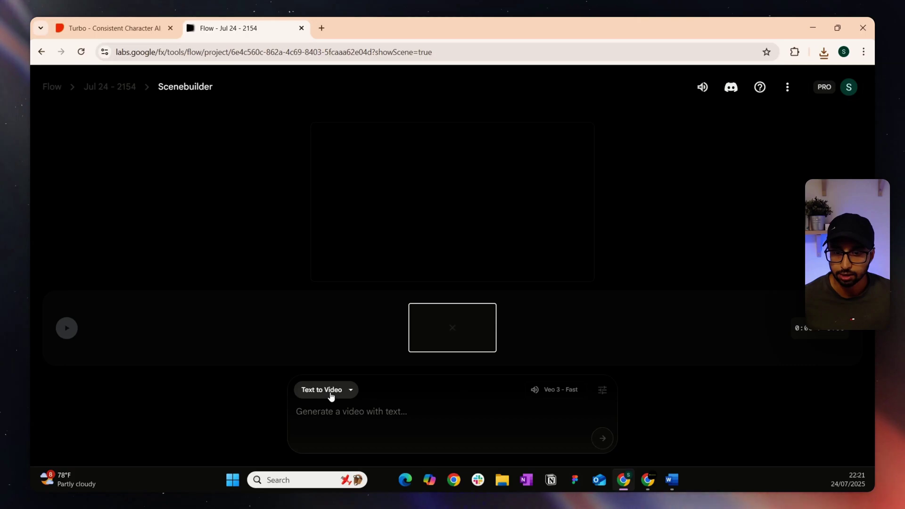
click(331, 395)
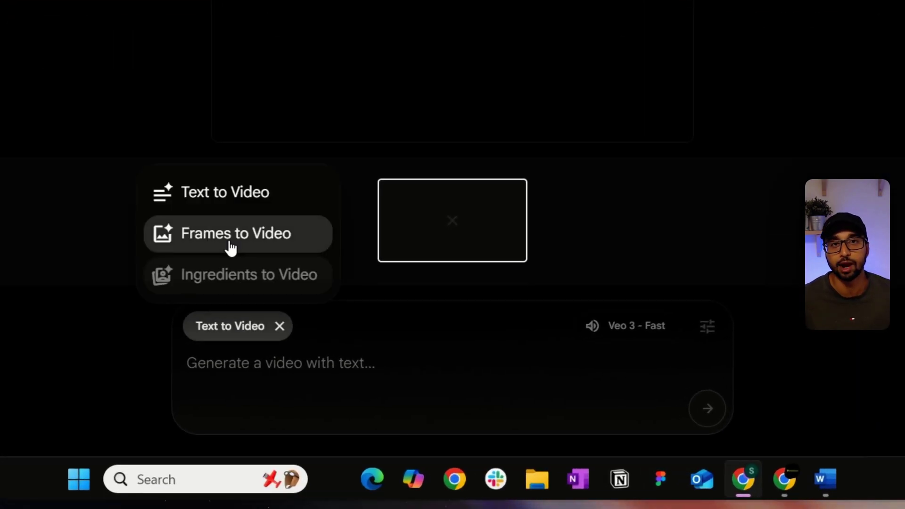
click(229, 246)
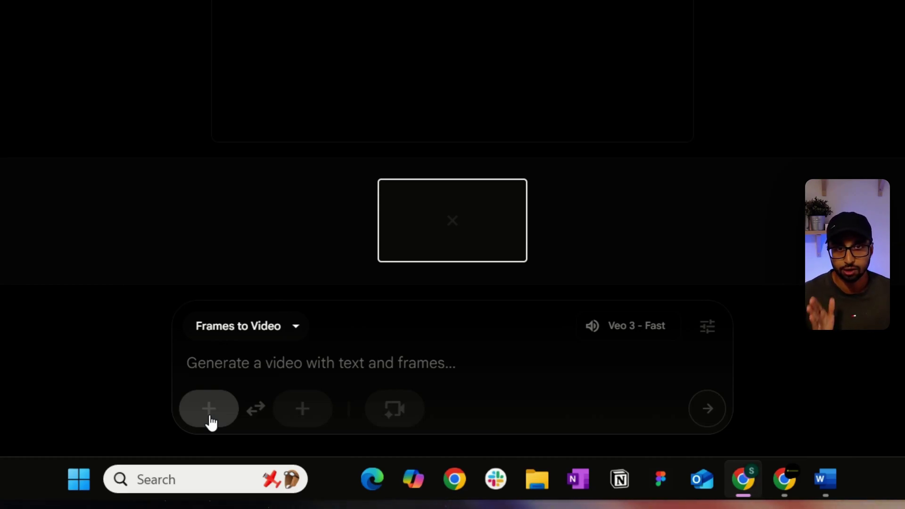
Upload 1753392076627.png, the girl with her hand raised, as the video's first frame, then crop and save it
click(209, 420)
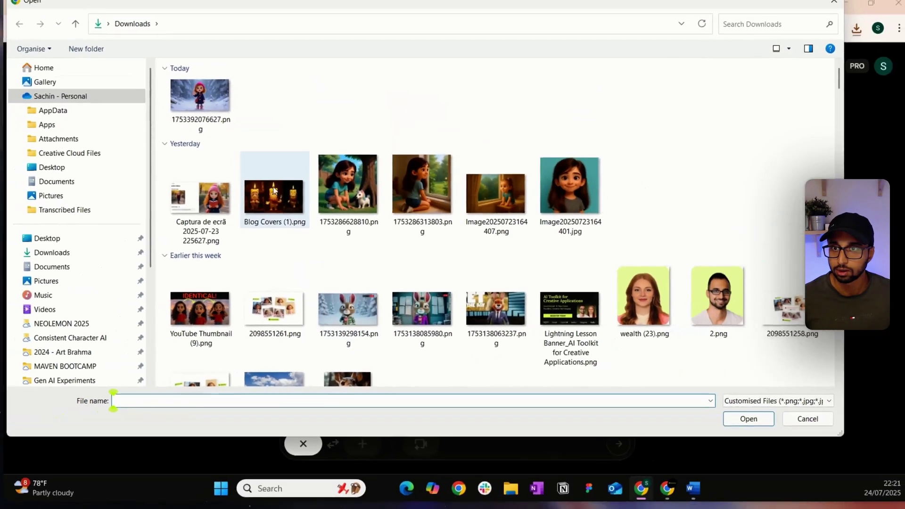
double_click(210, 117)
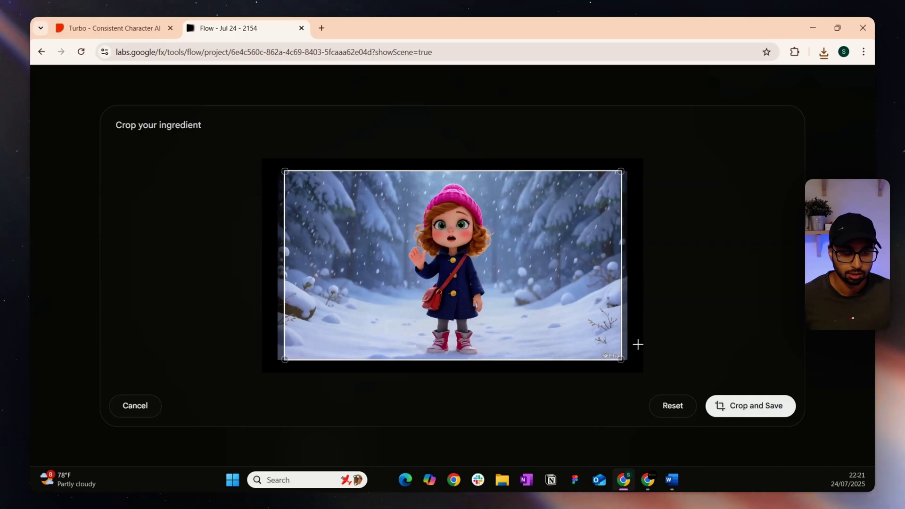
click(747, 412)
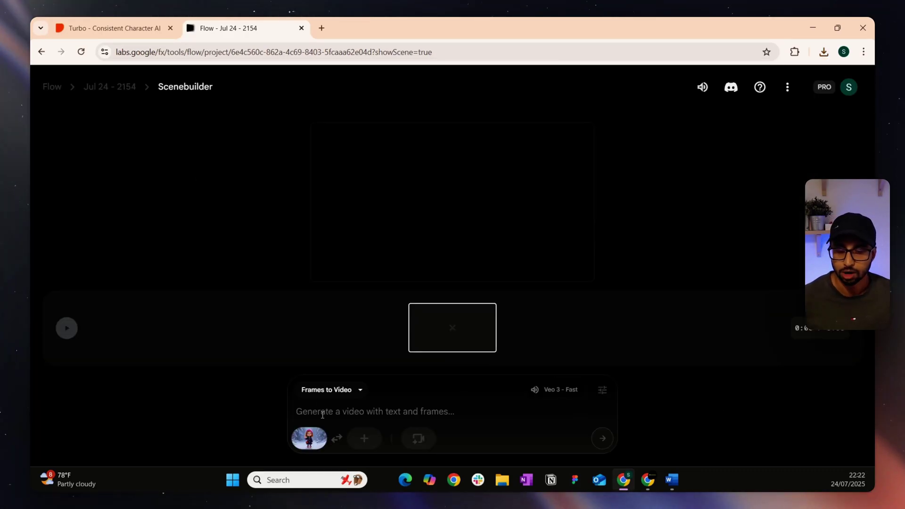
mouse_move(674, 485)
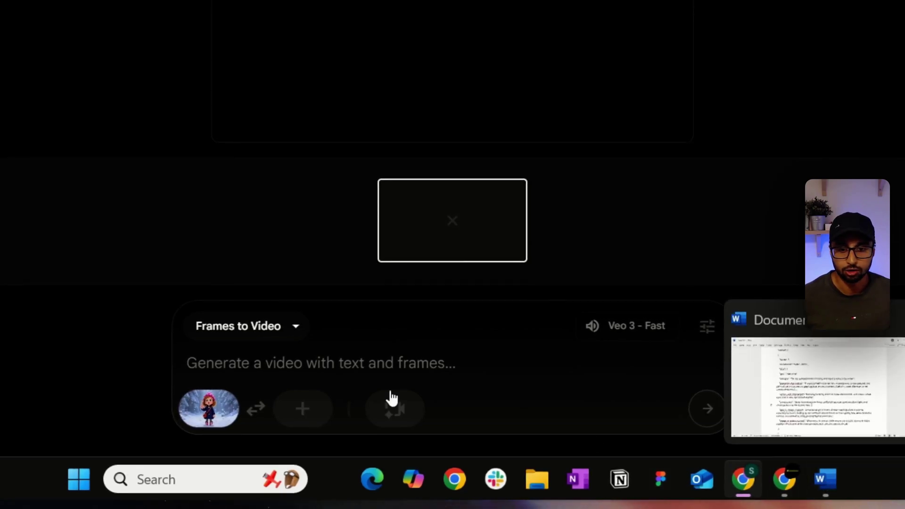
click(258, 364)
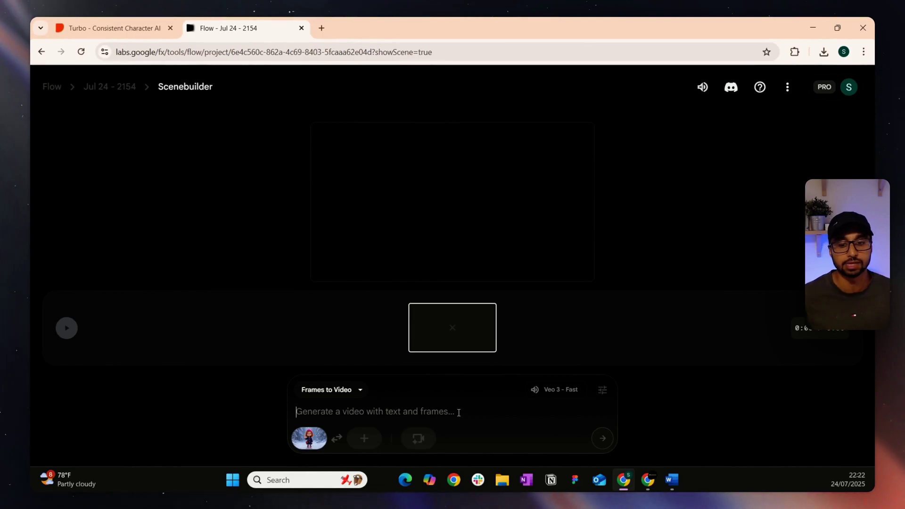
mouse_move(307, 440)
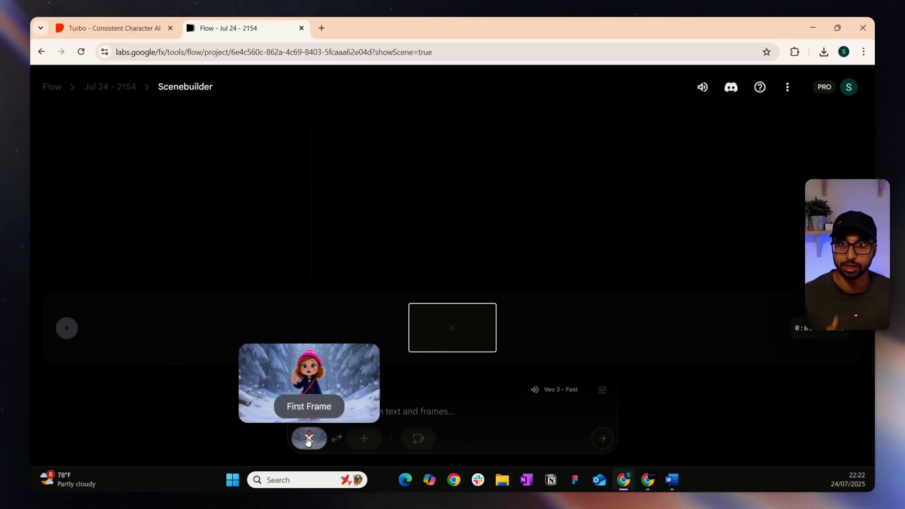
Switch to the Word script and copy Scene 1's image-to-video prompt text
click(672, 479)
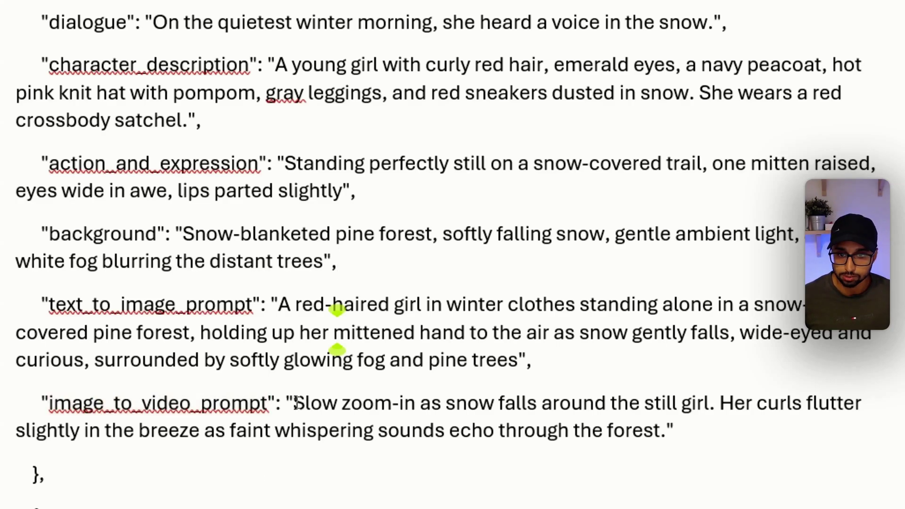
drag(296, 404, 657, 426)
key(ctrl+c)
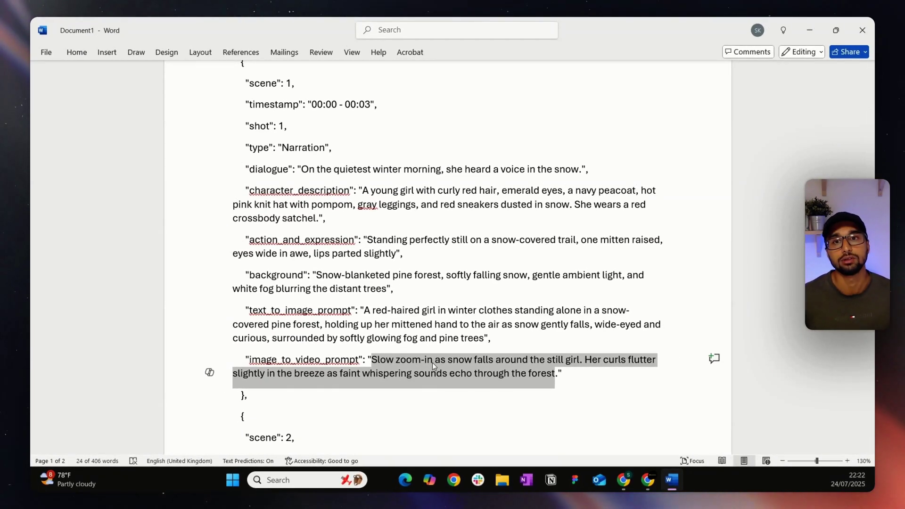
Return to Flow and generate the clip with "Slow zoom-in as snow falls around the still girl. Her curls flutter slightly in the breeze as faint whispering sounds echo through the forest"
click(807, 33)
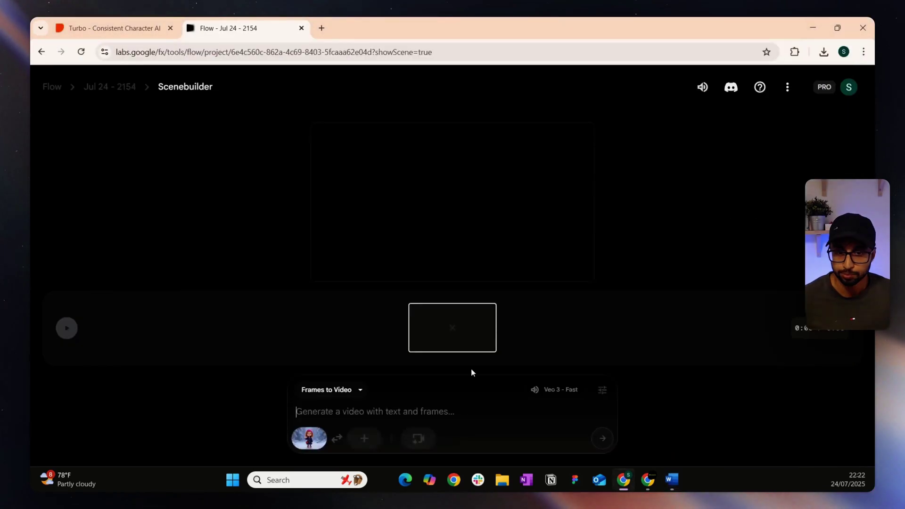
click(361, 409)
key(ctrl+v)
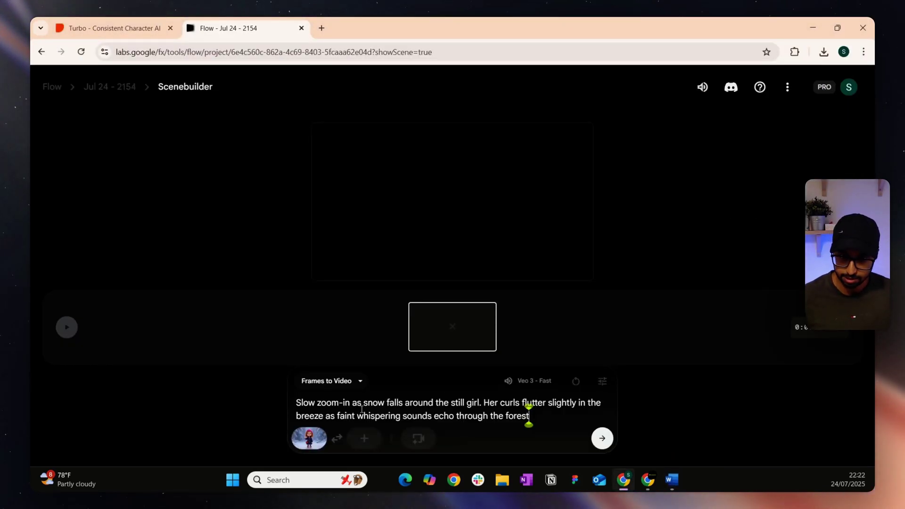
click(602, 438)
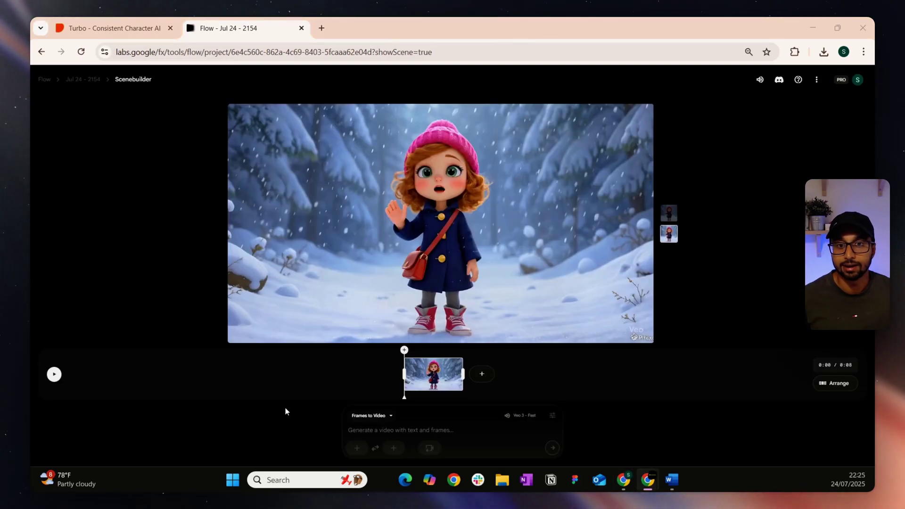
Play back the generated Scene 1 clip of the girl in the snowy forest
click(54, 375)
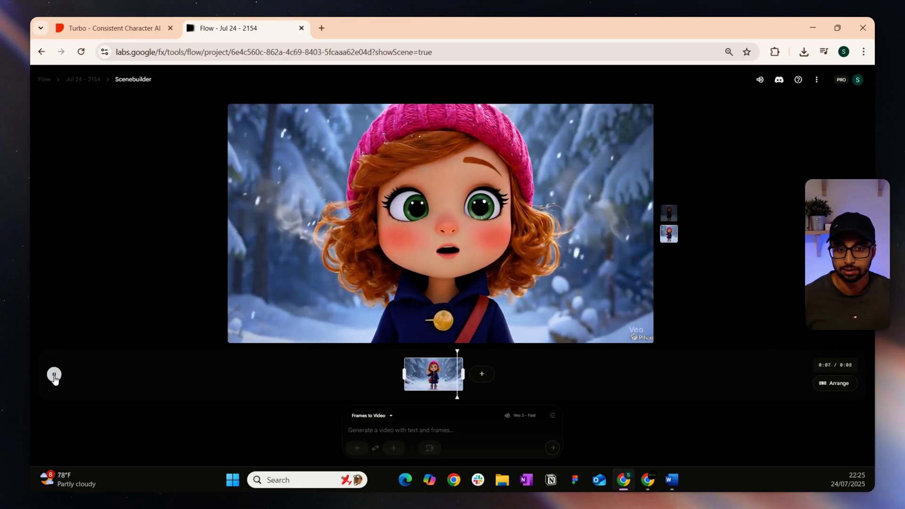
click(54, 375)
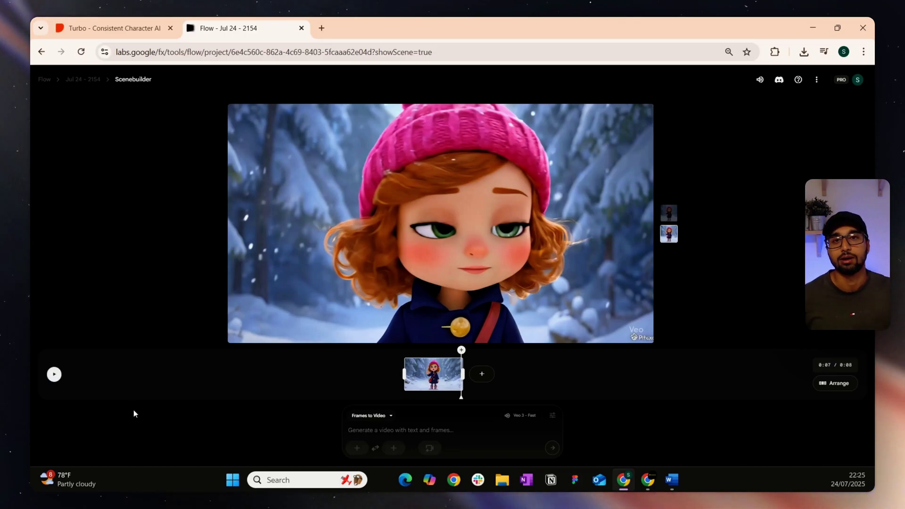
click(54, 375)
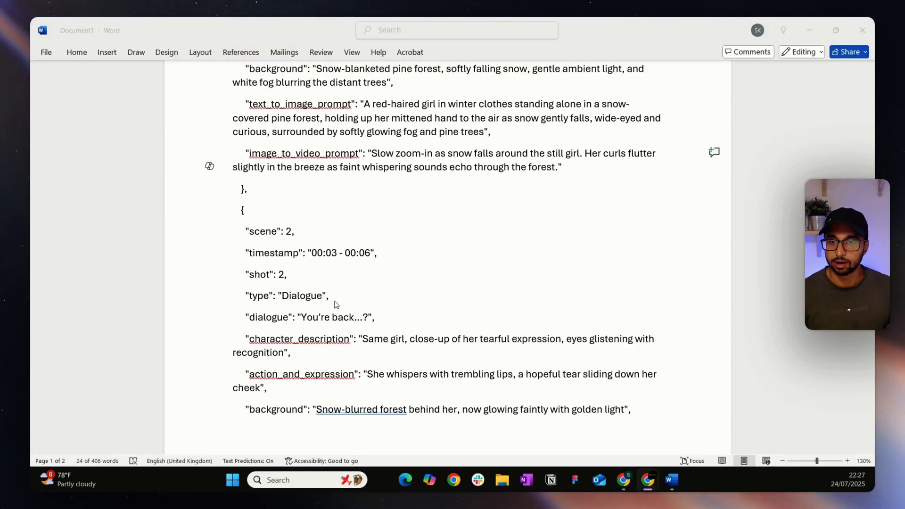
In the Word script, copy "close-up of her tearful expression, eyes glistening with recognition" from Scene 2's character description
scroll(313, 377, down, 2)
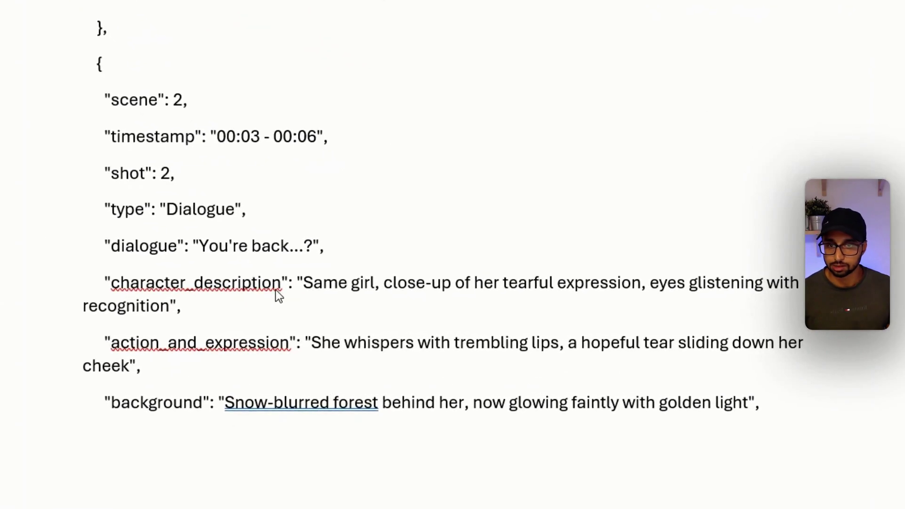
scroll(276, 289, down, 1)
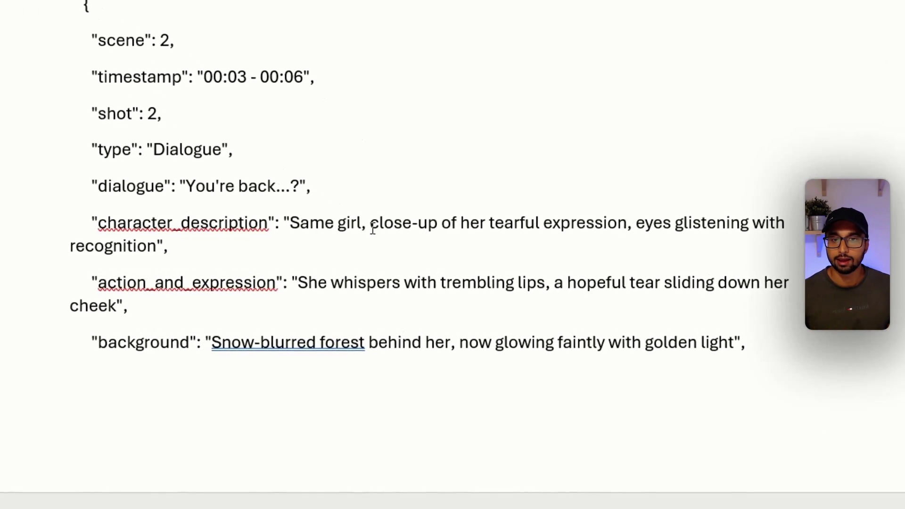
drag(430, 221, 320, 252)
key(ctrl+c)
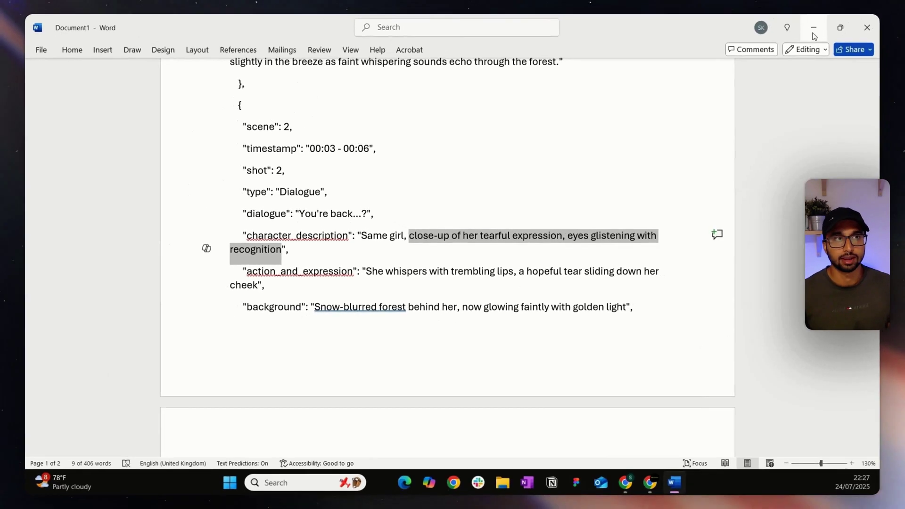
In ConsistentCharacter.ai's Action Editor, replace the action details with "close-up of her tearful expression, eyes glistening with recognition" and generate the image
click(813, 33)
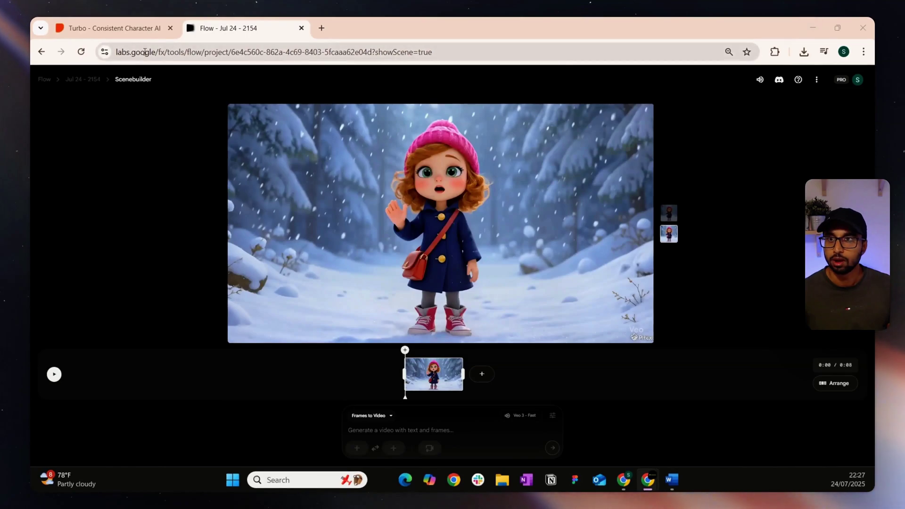
click(128, 29)
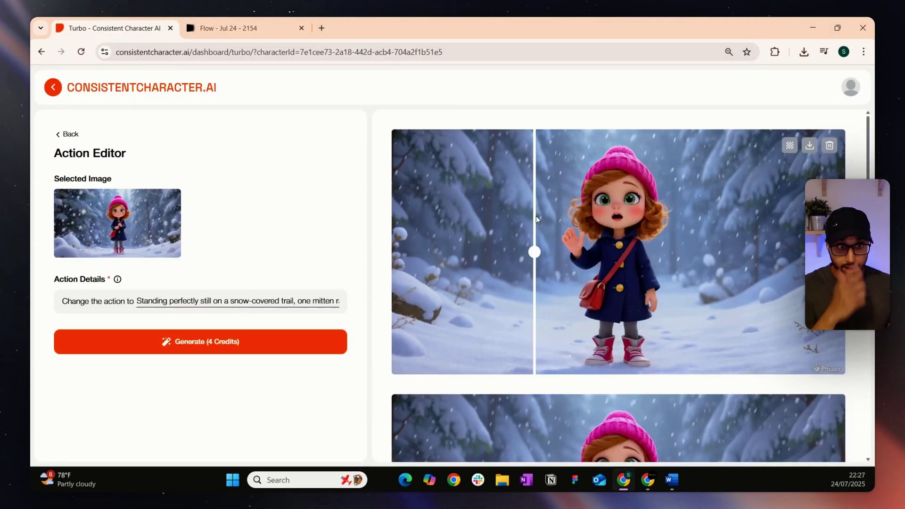
scroll(615, 225, down, 5)
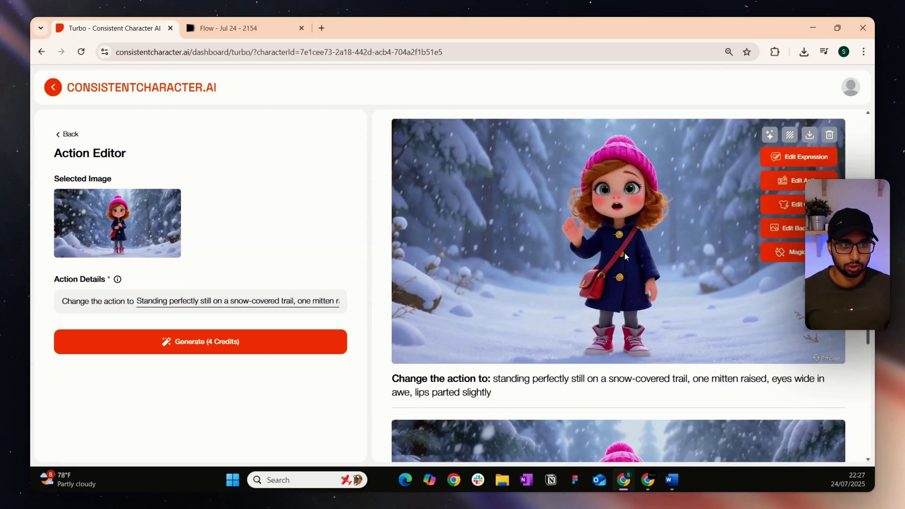
scroll(624, 252, down, 5)
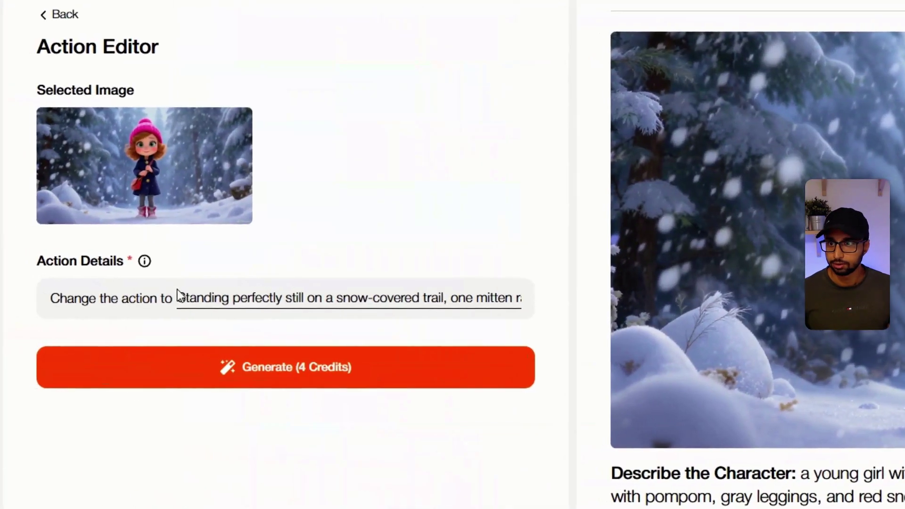
drag(183, 299, 563, 306)
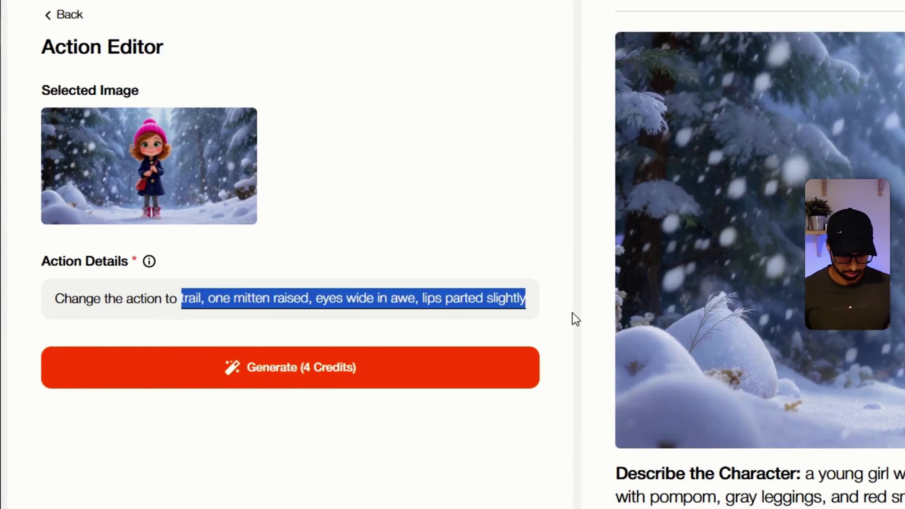
key(BackSpace)
key(ctrl+v)
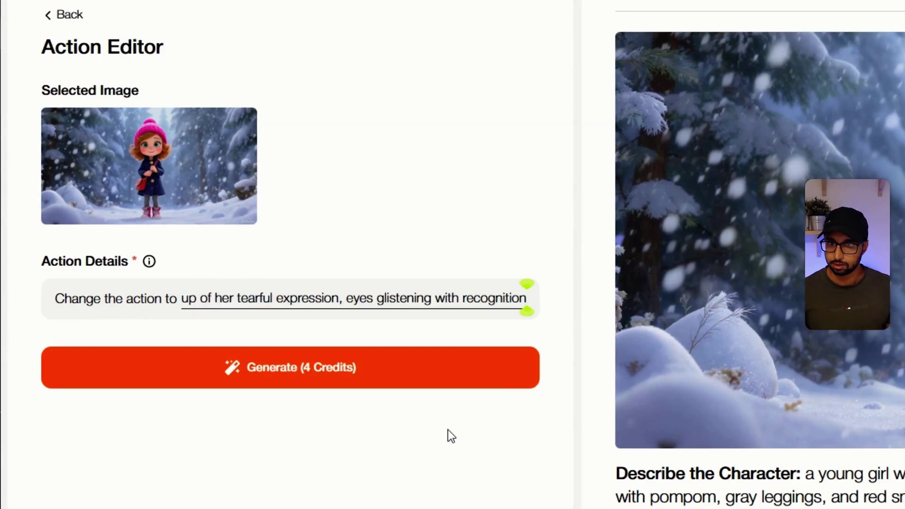
click(298, 375)
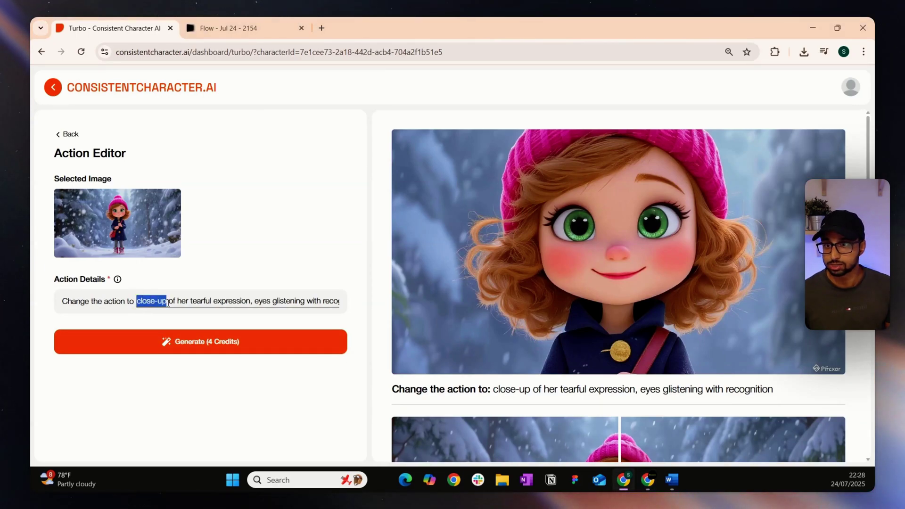
click(232, 429)
click(252, 302)
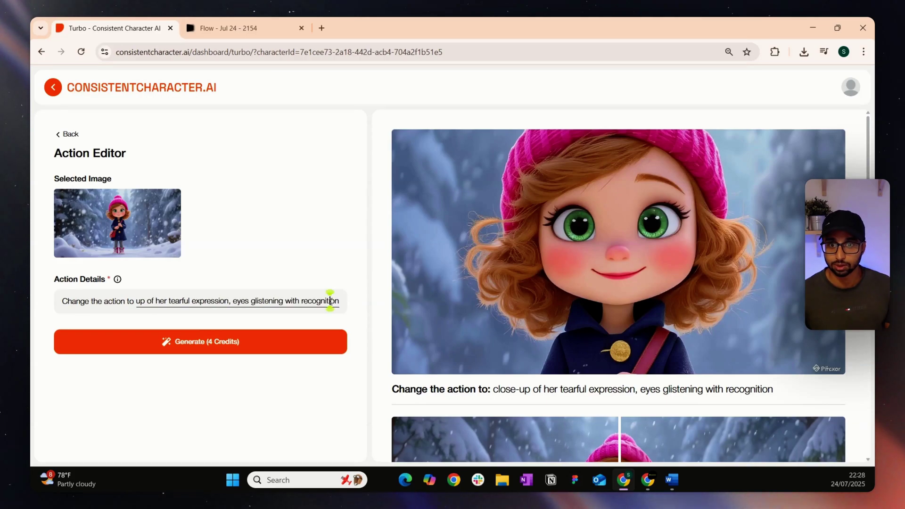
click(310, 412)
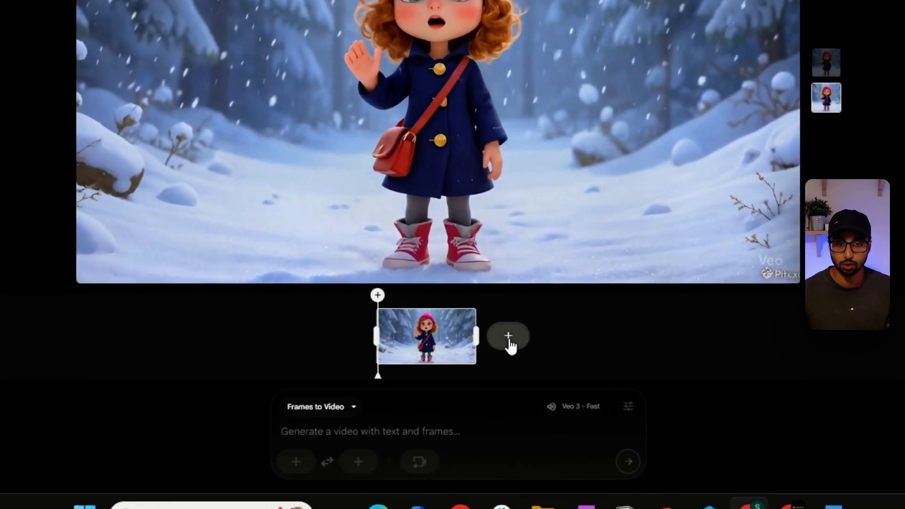
Add a Jump to clip after the Scene 1 clip and upload the close-up image 1753392554499.png as its first frame
click(508, 337)
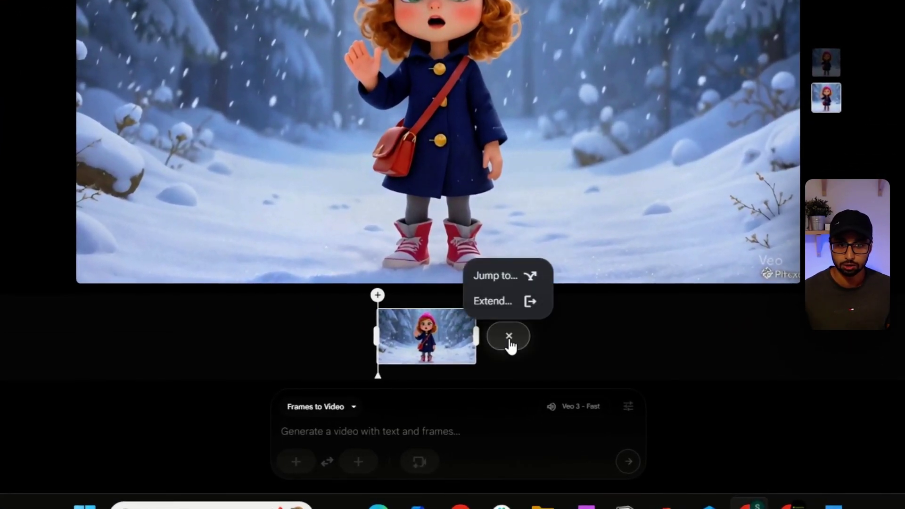
click(507, 282)
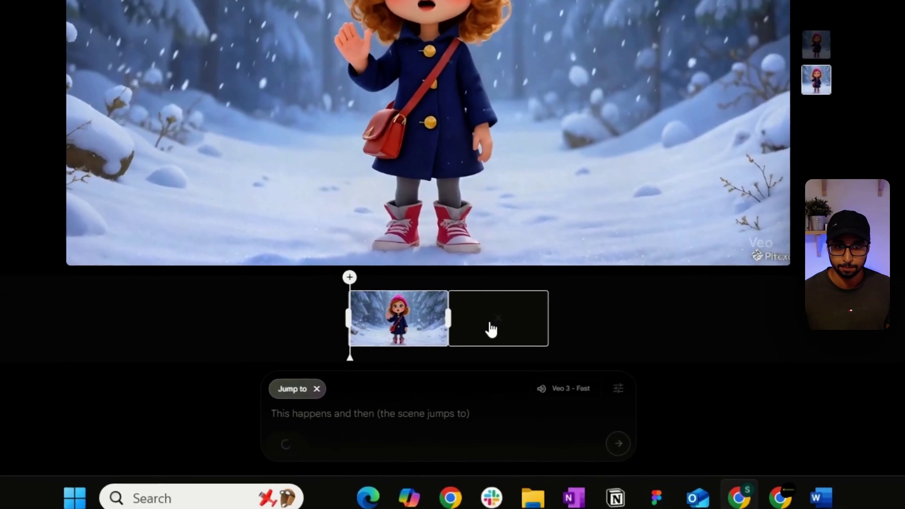
mouse_move(308, 471)
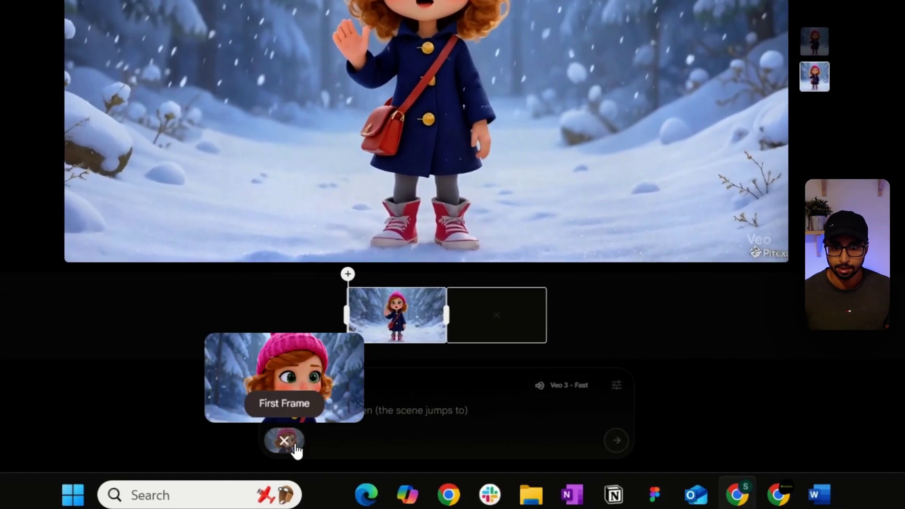
click(289, 443)
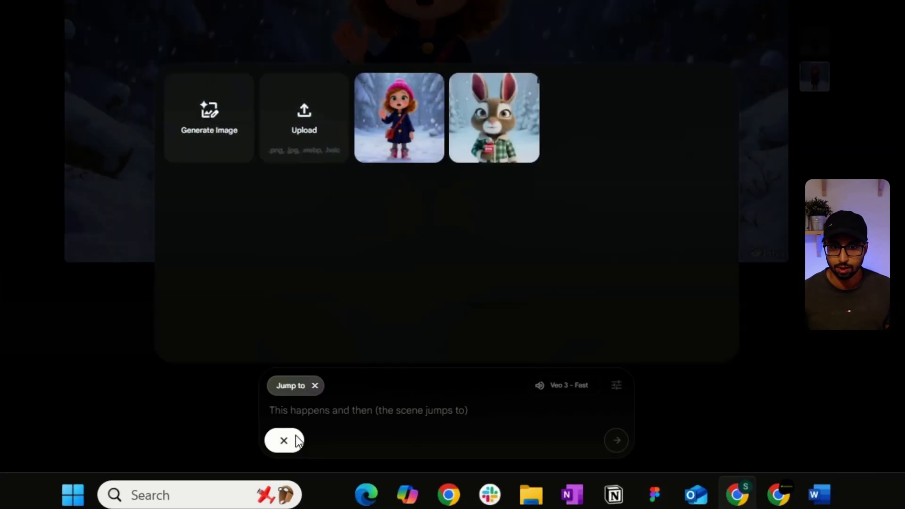
click(306, 138)
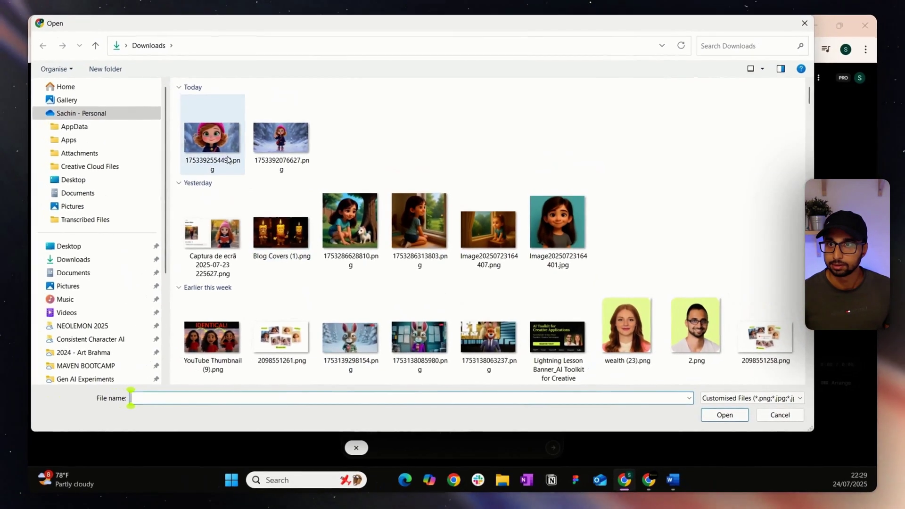
double_click(227, 158)
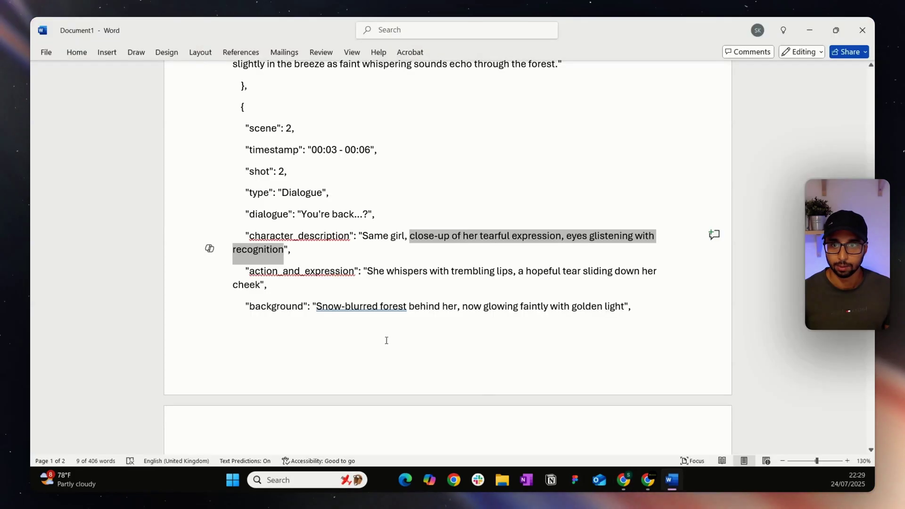
Copy Scene 2's image-to-video prompt starting "The girl blinks as a tear rolls down" from the Word script and generate the jump-to clip with it in Flow
scroll(302, 311, down, 4)
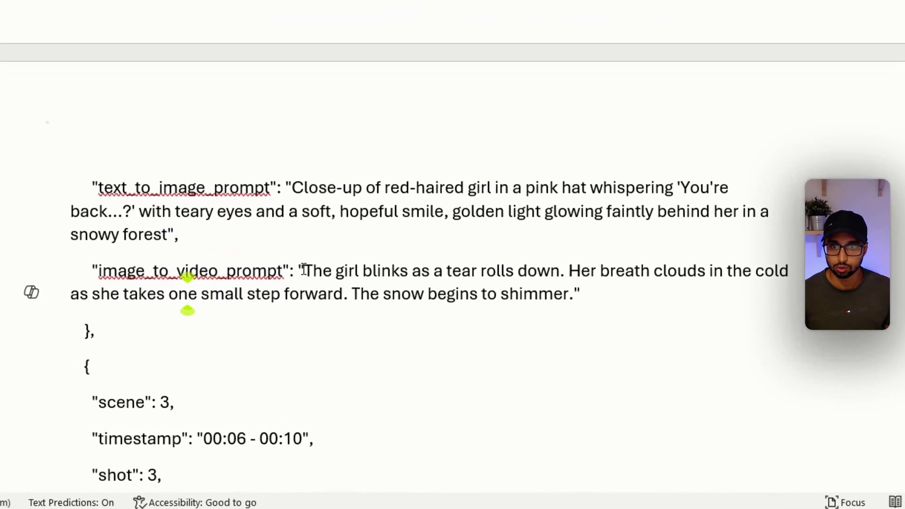
drag(442, 273, 304, 270)
key(ctrl+c)
click(574, 292)
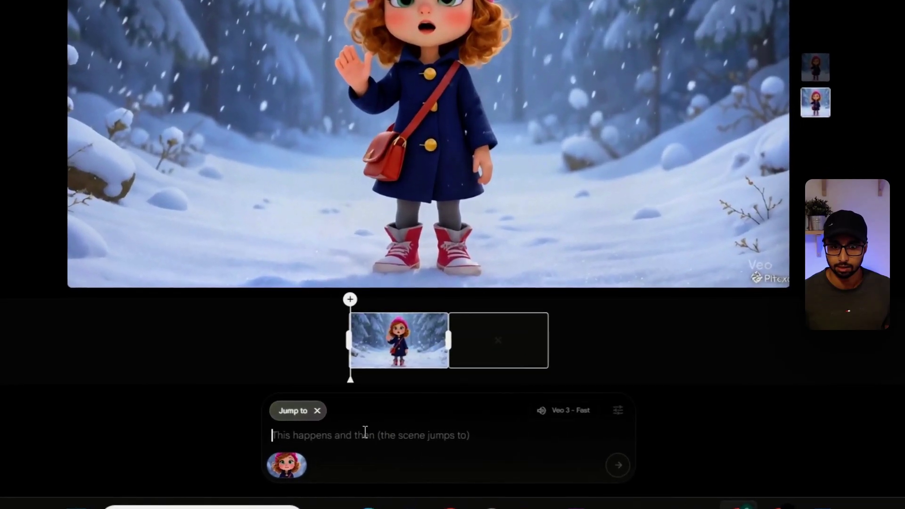
key(ctrl+v)
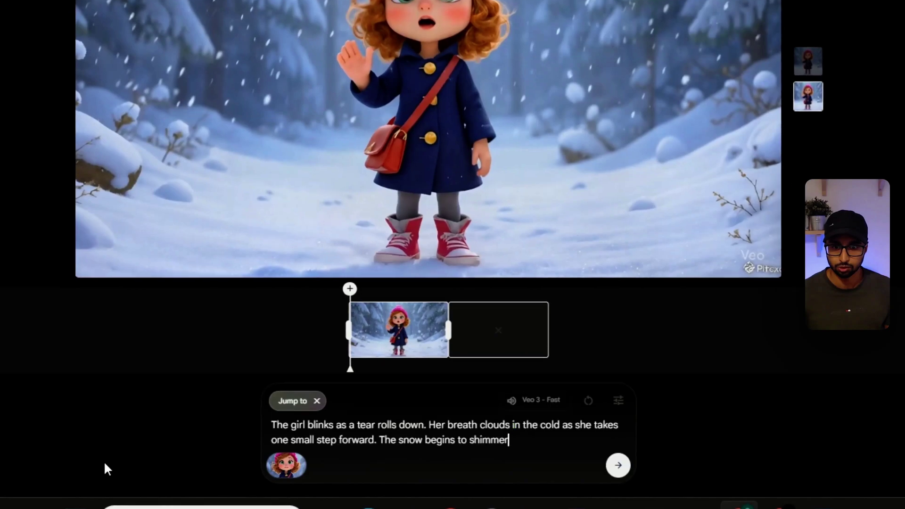
click(618, 467)
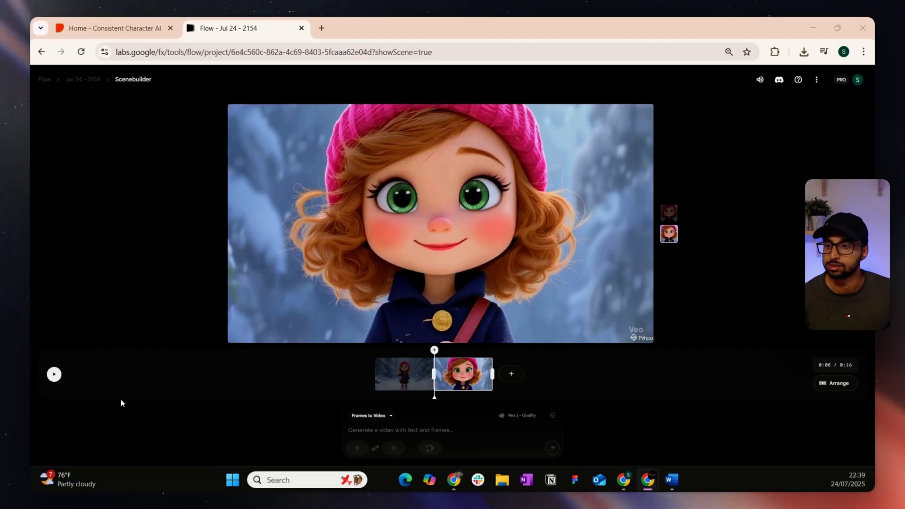
Play back the two-clip sequence and view the second clip with the girl's close-up
click(54, 376)
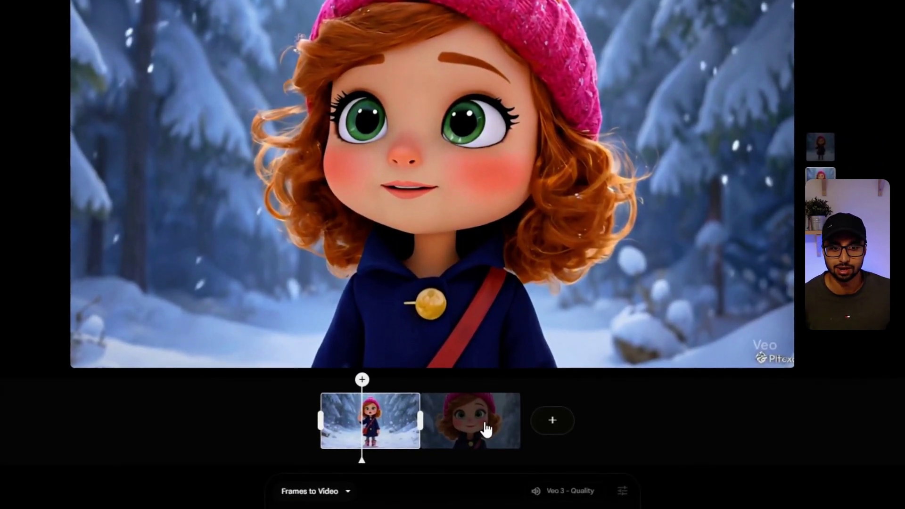
click(483, 419)
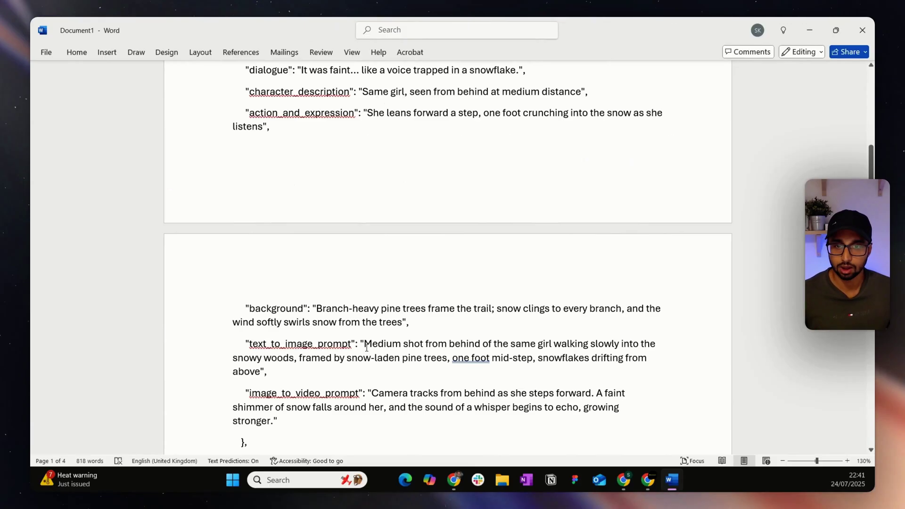
In the Word script, copy the text-to-image prompt starting "Medium shot from behind of the same girl walking slowly into the snowy woods"
drag(385, 322, 446, 326)
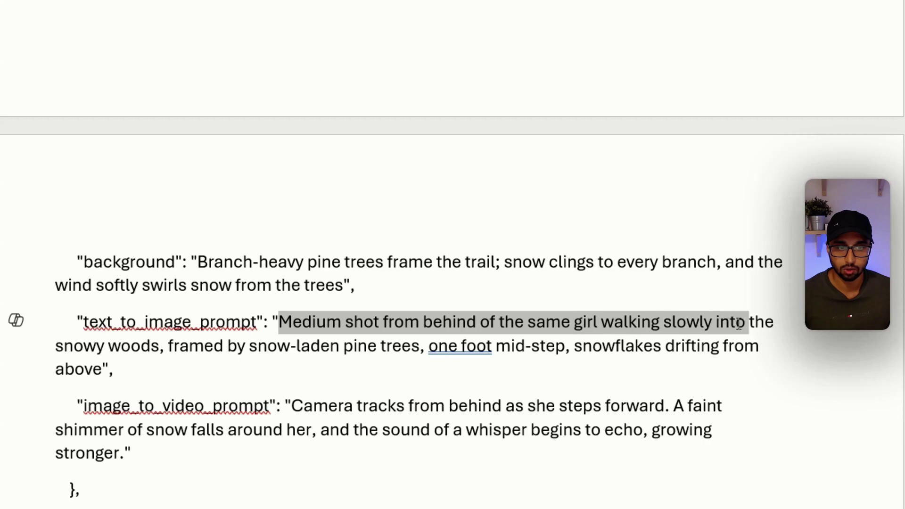
drag(747, 324, 201, 354)
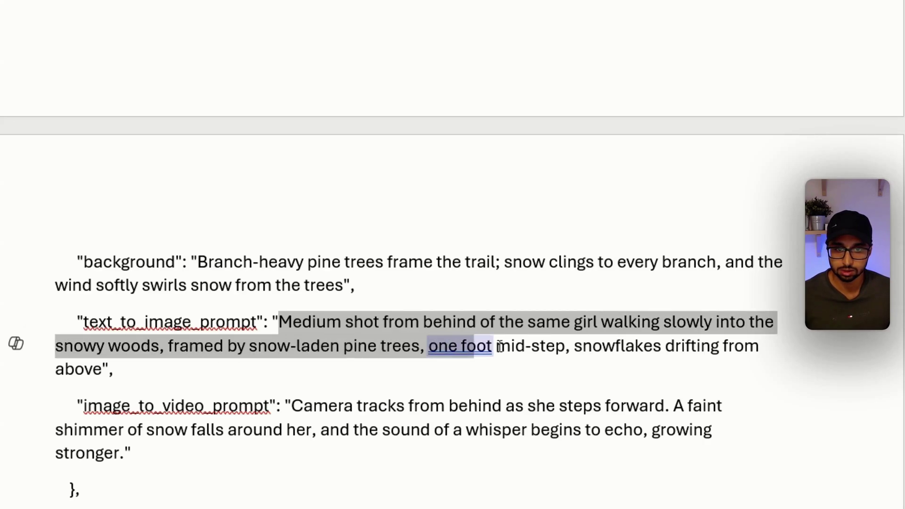
drag(500, 346, 102, 368)
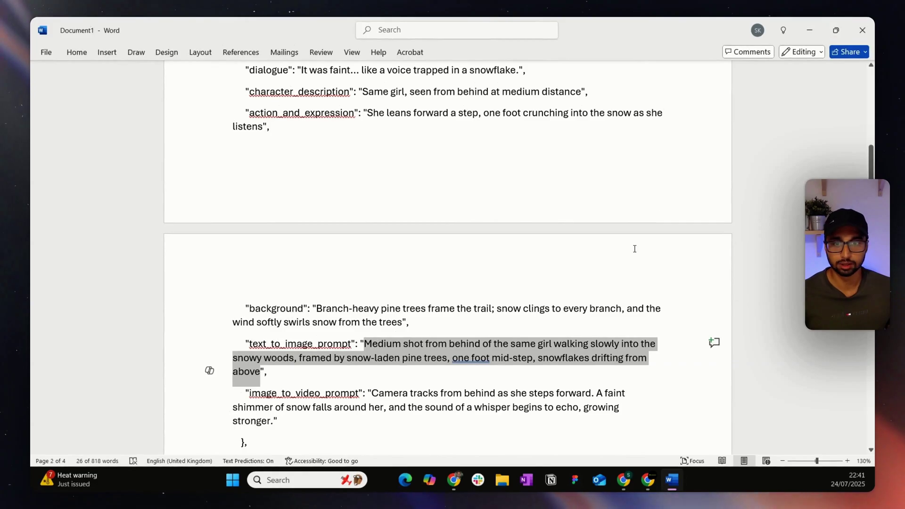
click(408, 319)
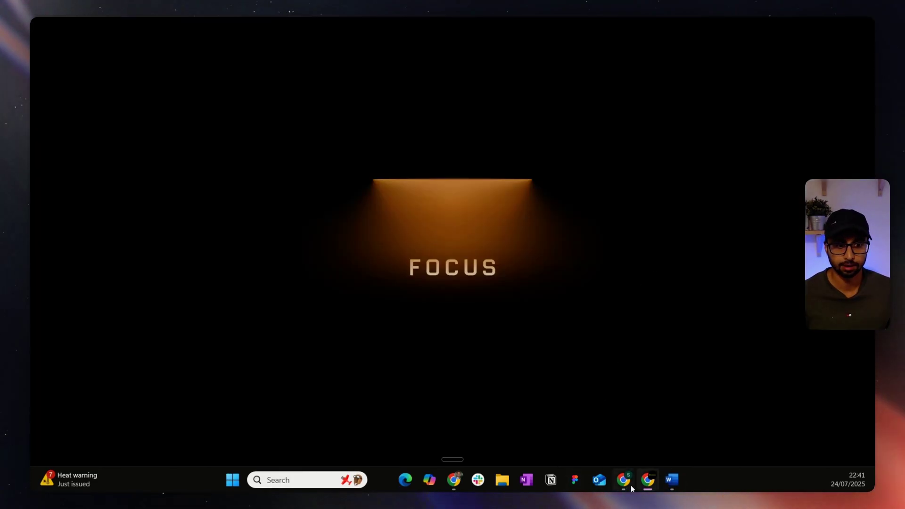
In ConsistentCharacter.ai, edit the action of the original full-body girl image using the copied "Medium shot from behind" prompt and generate the image
click(623, 481)
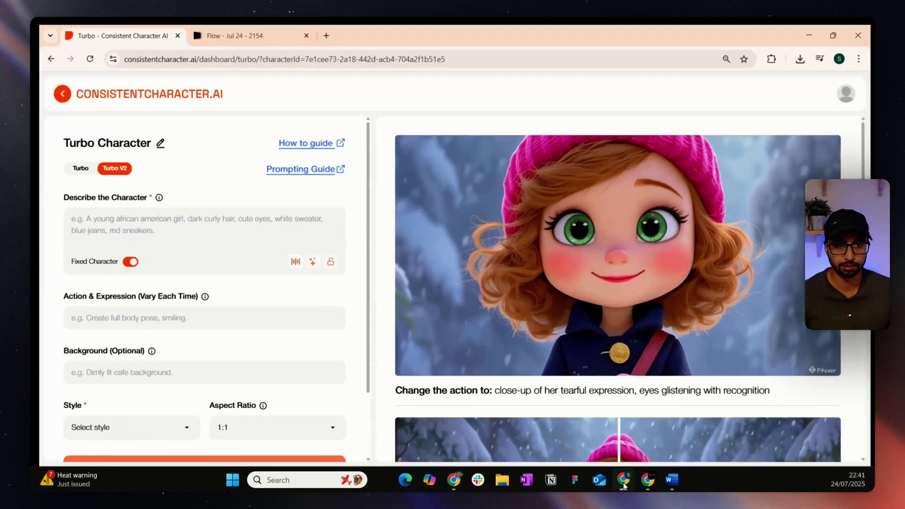
scroll(613, 358, down, 10)
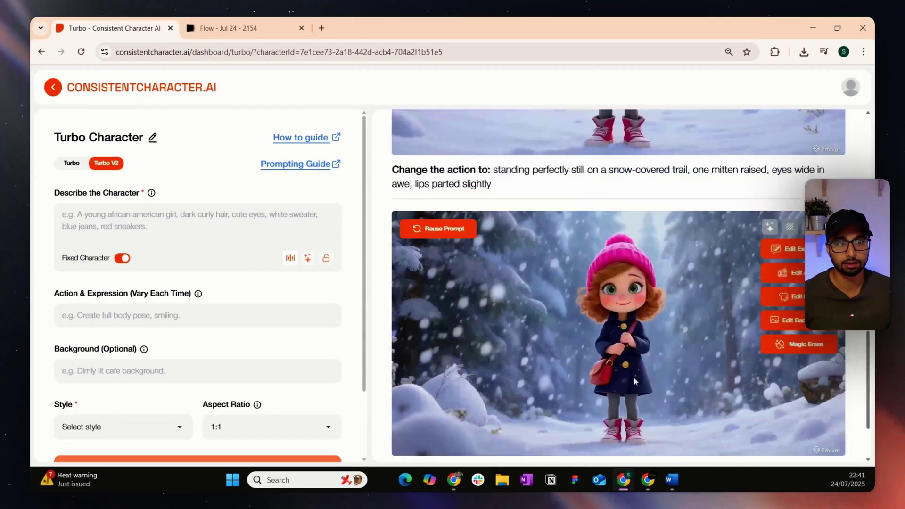
scroll(632, 372, down, 3)
scroll(620, 349, up, 2)
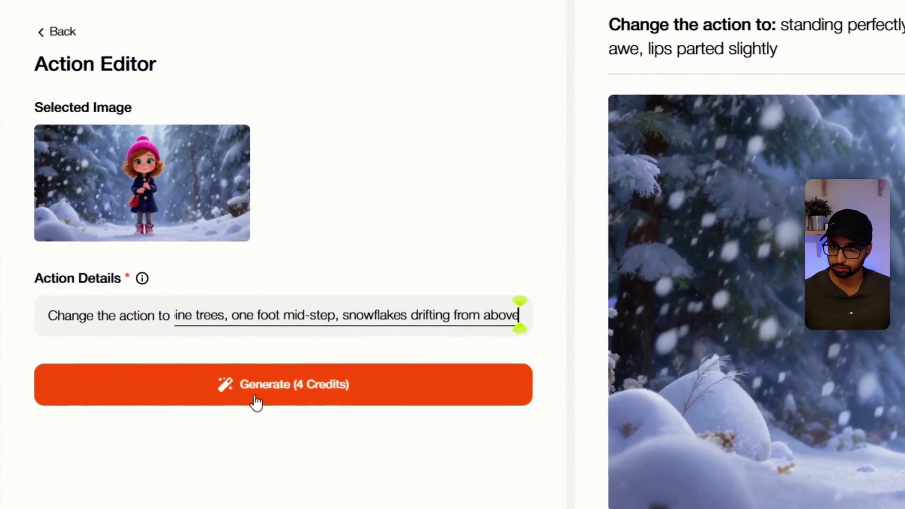
click(256, 402)
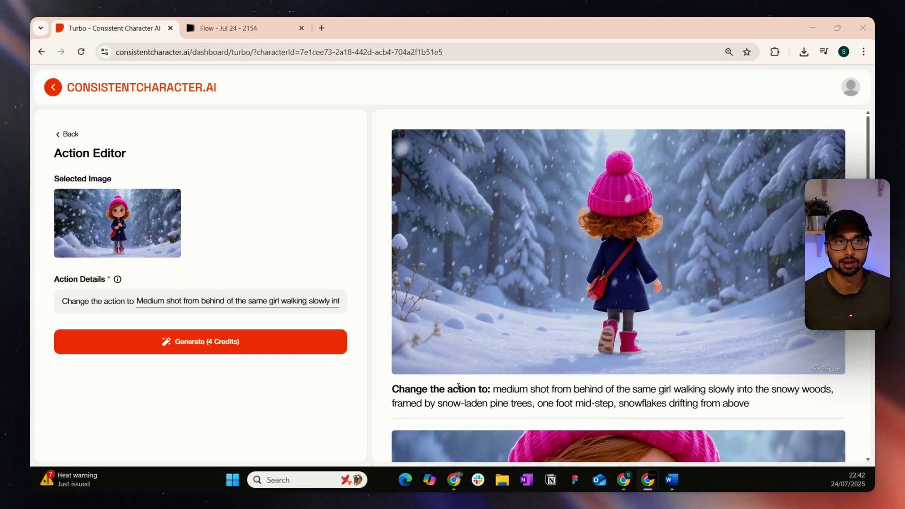
Inspect the generated image of the girl walking away into the snowy woods and download it
mouse_move(629, 307)
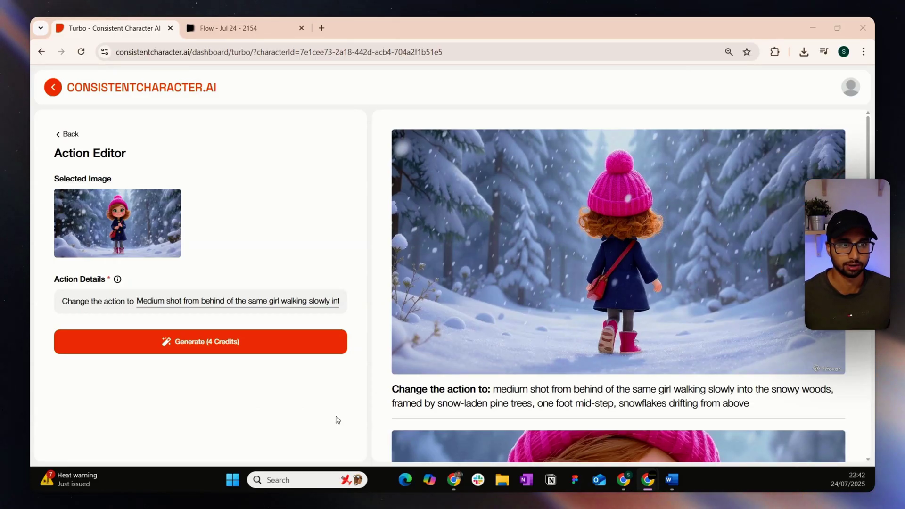
mouse_move(871, 173)
mouse_down()
mouse_move(874, 445)
mouse_move(872, 168)
mouse_up()
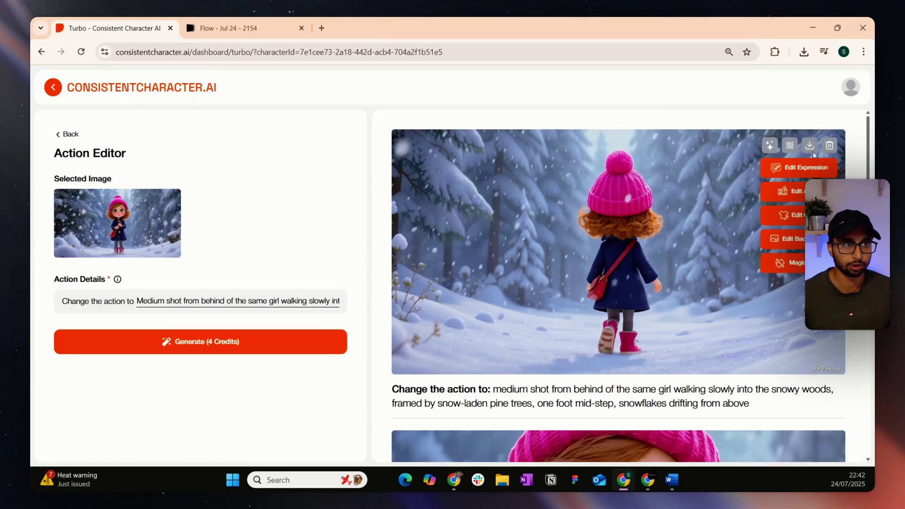
click(810, 145)
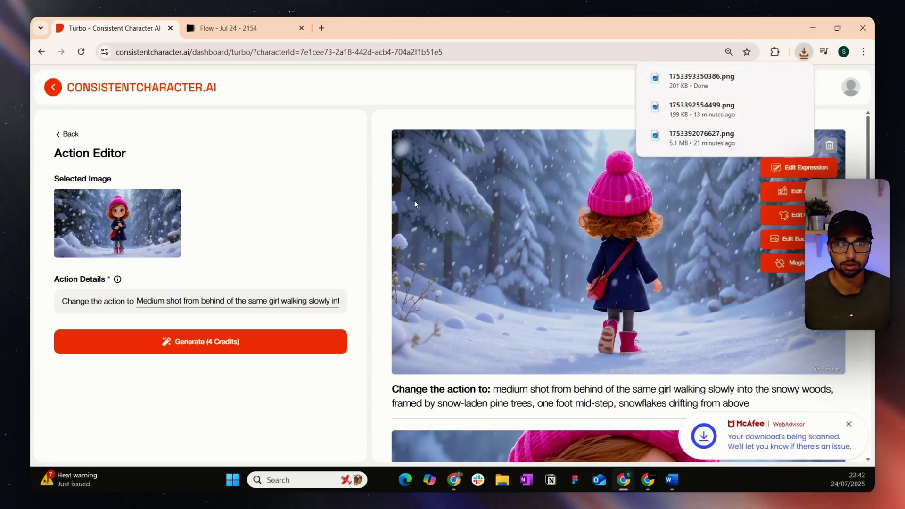
In Flow's Scenebuilder, upload 1753393350386.png as the first frame for a new Frames to Video clip
click(236, 28)
click(358, 448)
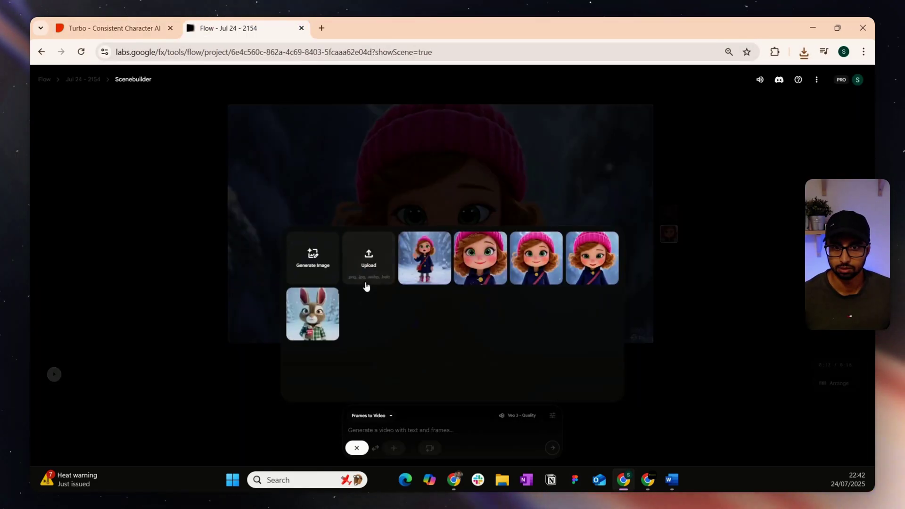
click(366, 286)
click(217, 128)
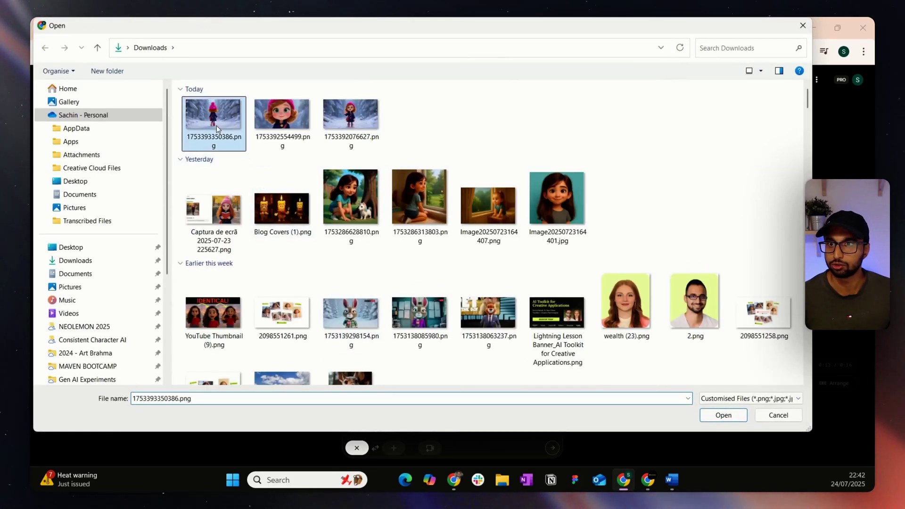
double_click(217, 129)
click(650, 412)
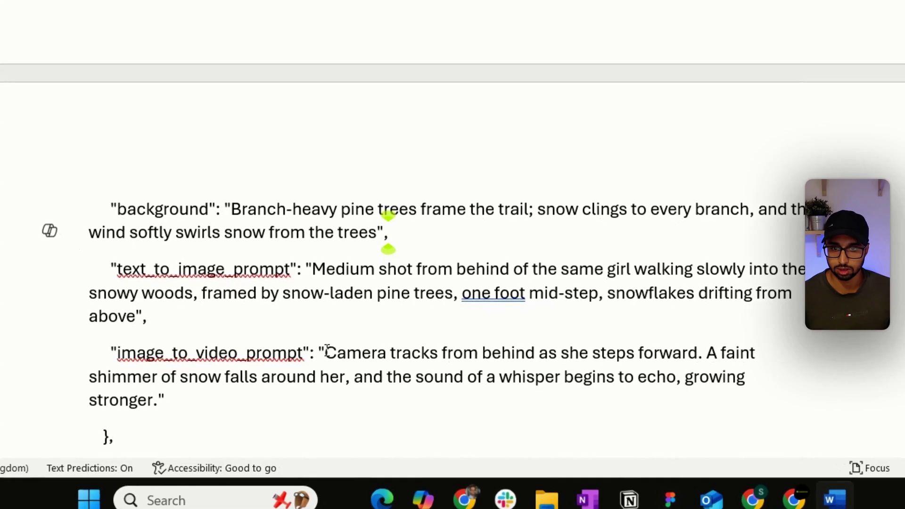
Copy the image-to-video prompt starting "Camera tracks from behind as she steps forward" from the Word script and generate the clip with it in Flow
drag(325, 352, 191, 393)
key(ctrl+c)
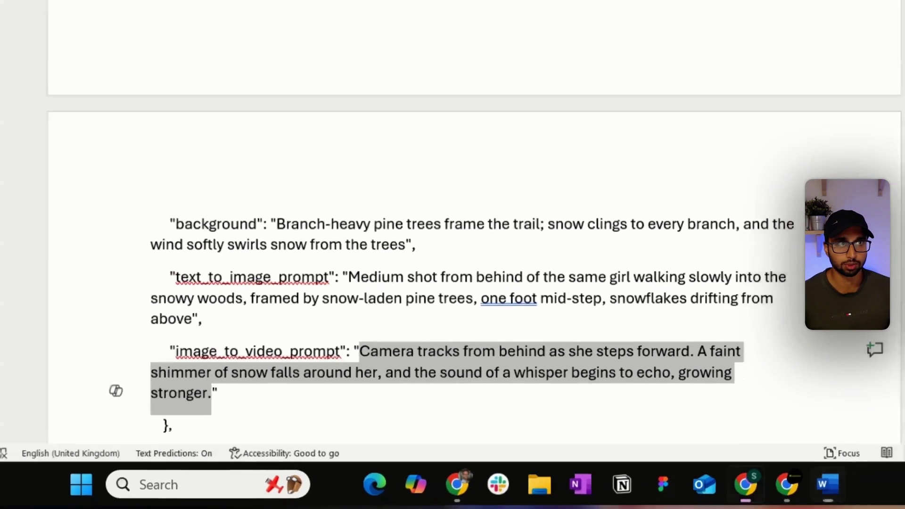
key(alt+Tab)
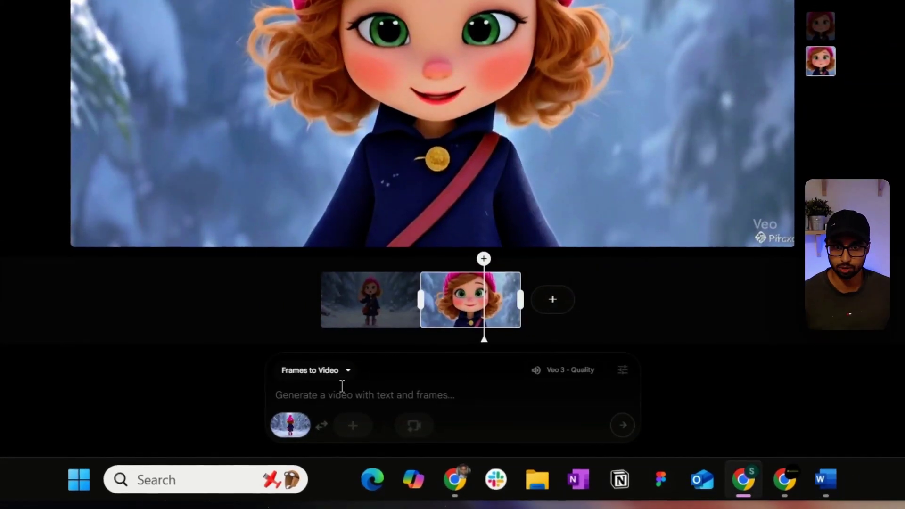
click(341, 387)
key(ctrl+v)
click(622, 425)
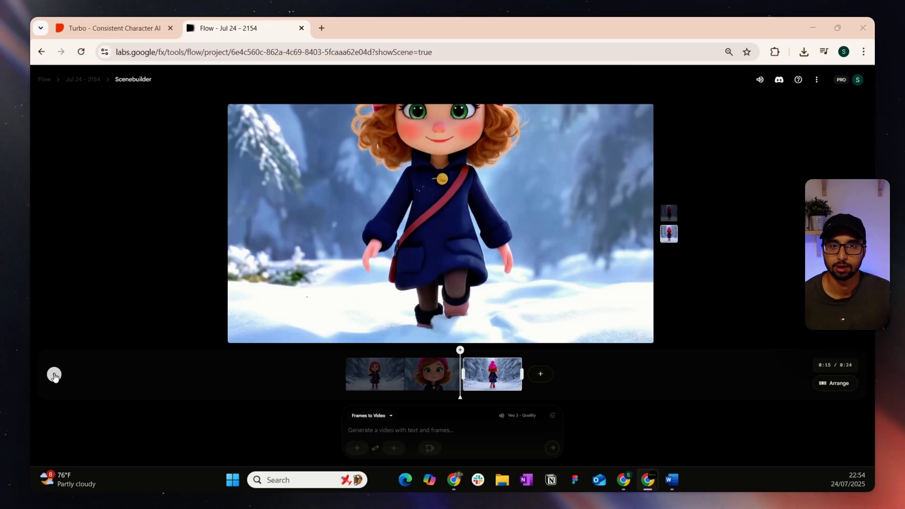
Play back the three-clip sequence in Scenebuilder from the start
click(54, 375)
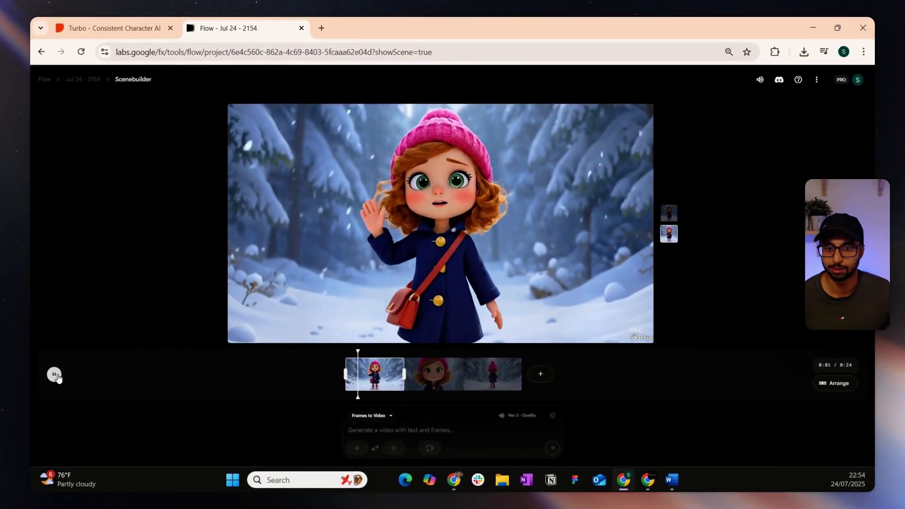
click(52, 376)
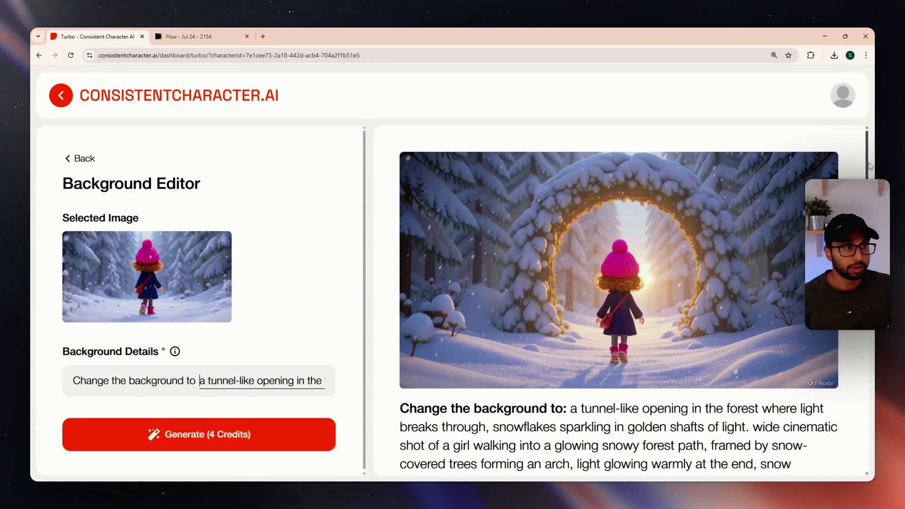
Review all the generated scene images in ConsistentCharacter.ai, and switch to the Flow project to view its generated clips
scroll(869, 166, down, 10)
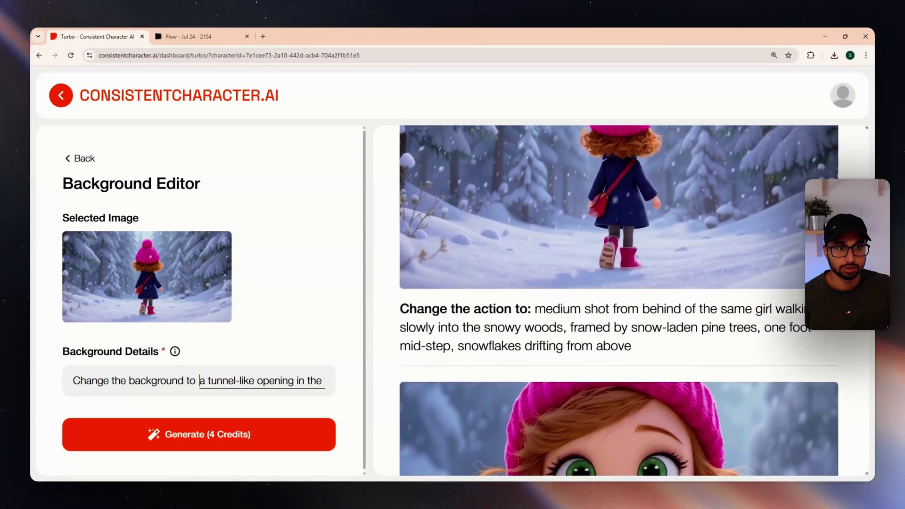
scroll(866, 394, down, 15)
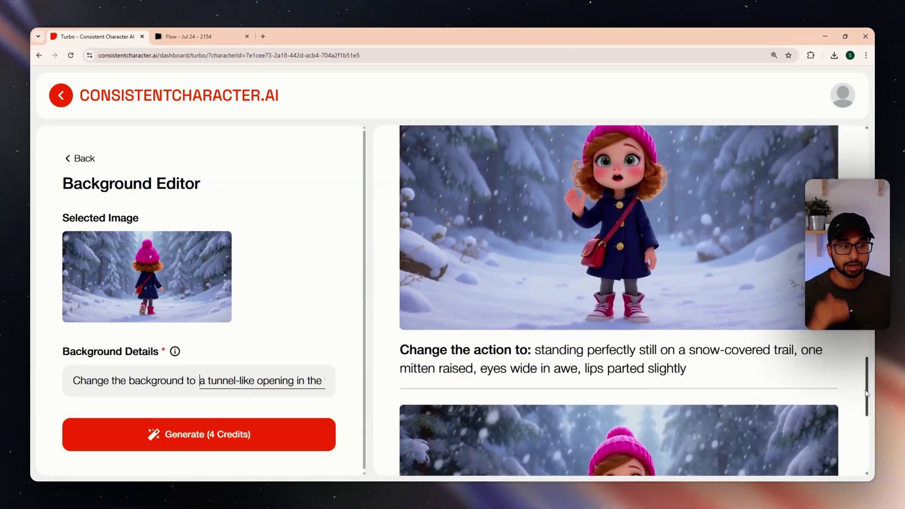
drag(866, 393, 871, 152)
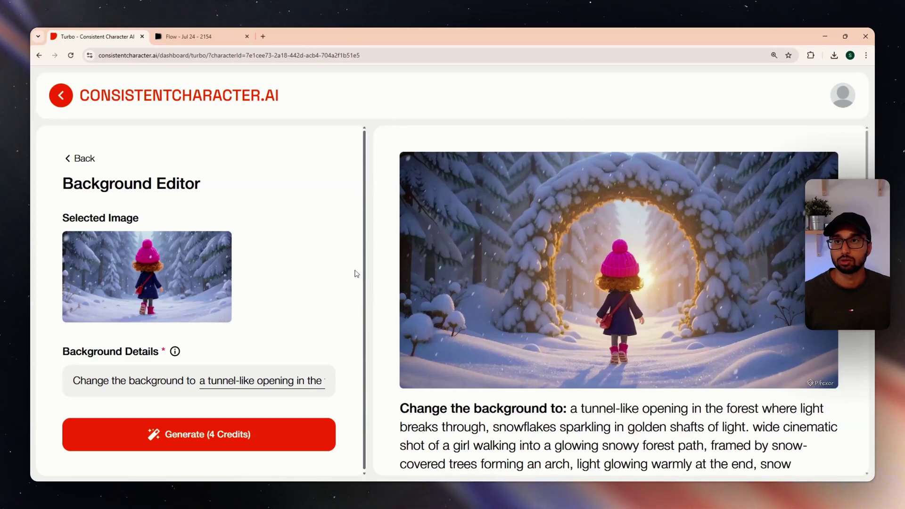
click(217, 37)
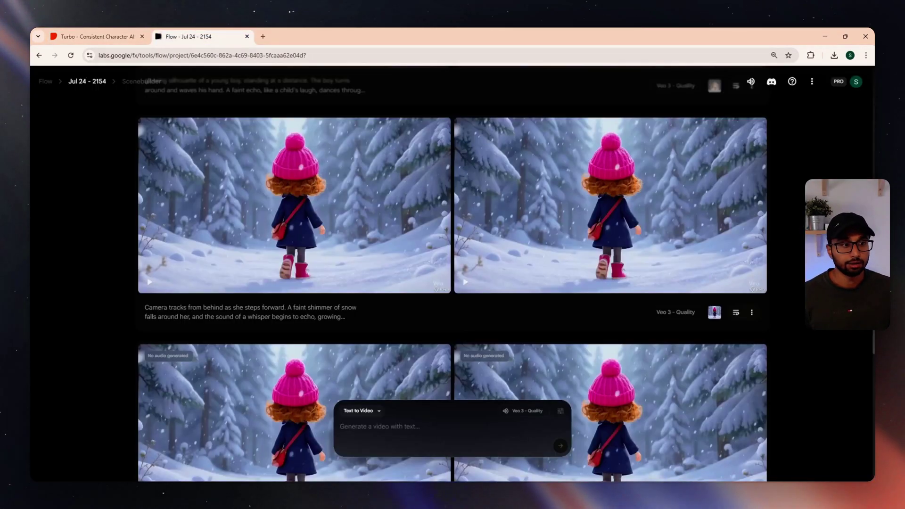
Look through the Flow project's generated clips and their prompts, from the girl walking in the snow to the glowing archway scenes
scroll(867, 378, down, 3)
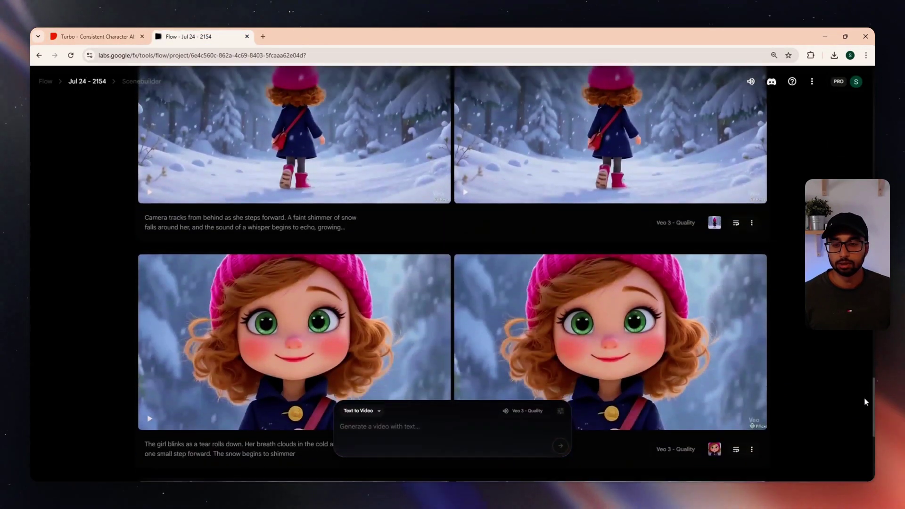
scroll(865, 408, down, 1)
scroll(863, 410, down, 4)
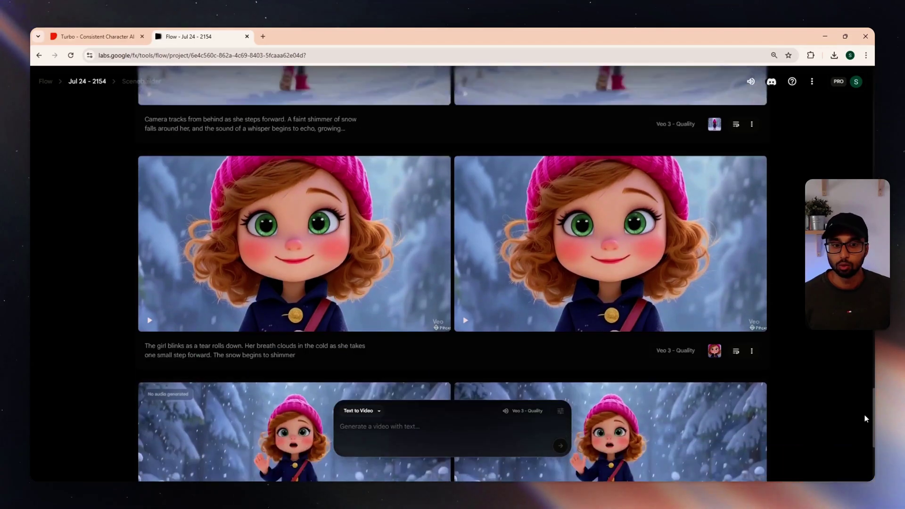
scroll(866, 427, up, 7)
scroll(452, 274, up, 13)
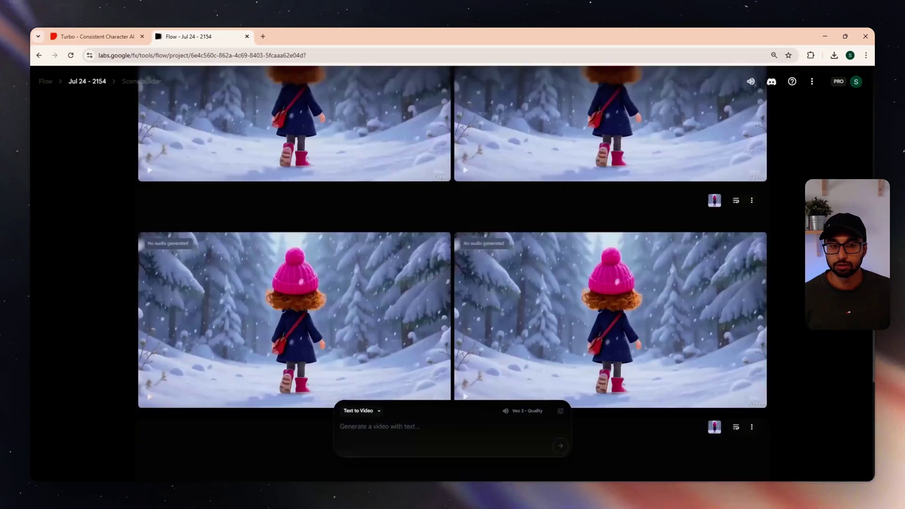
scroll(452, 273, up, 5)
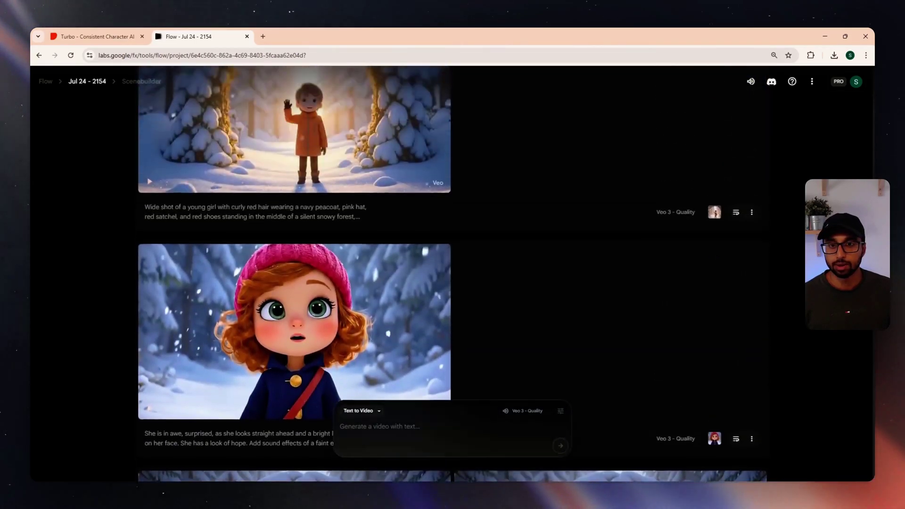
scroll(870, 173, up, 2)
scroll(871, 170, up, 4)
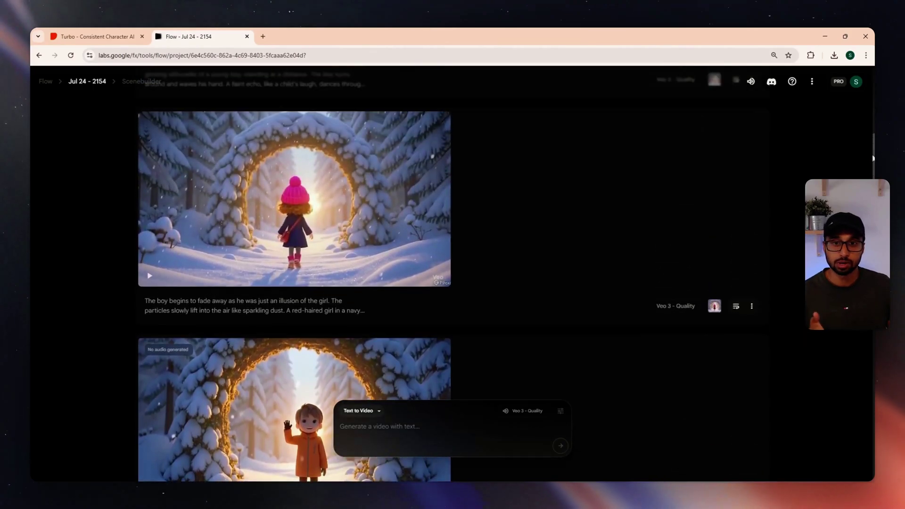
scroll(873, 143, up, 1)
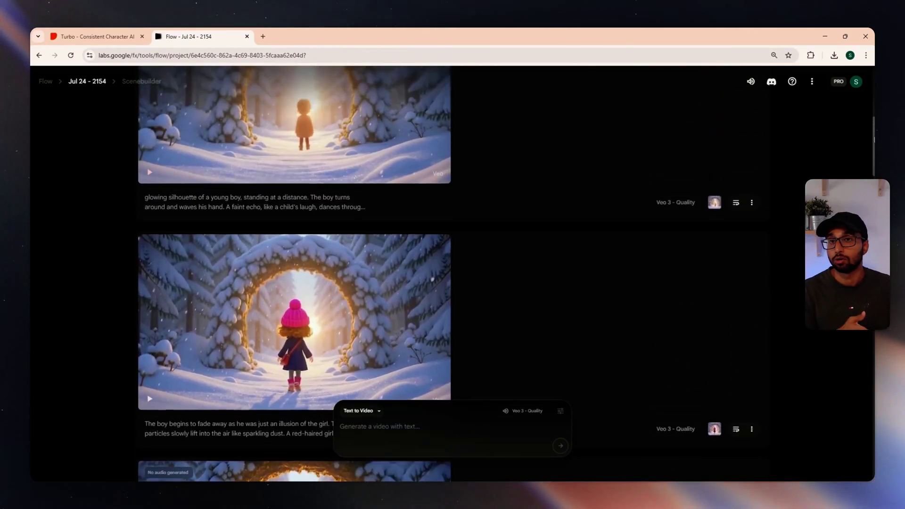
scroll(873, 141, up, 3)
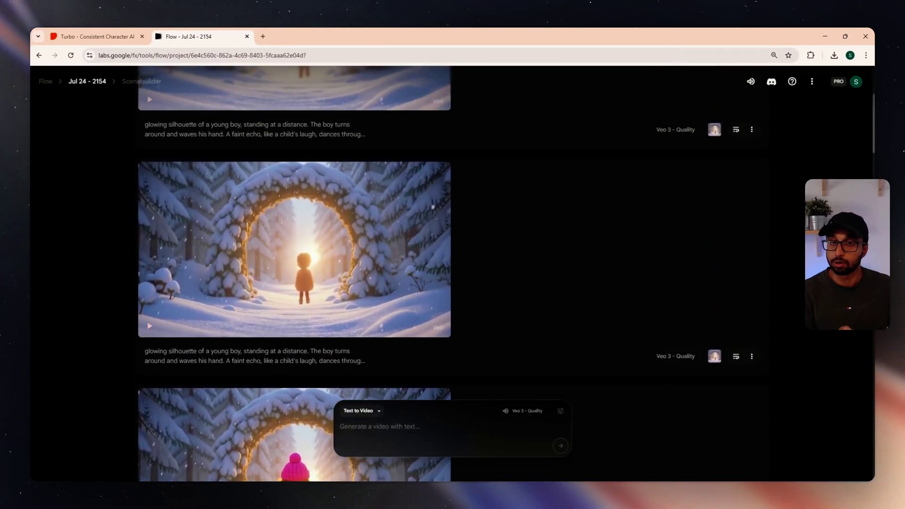
scroll(453, 273, up, 4)
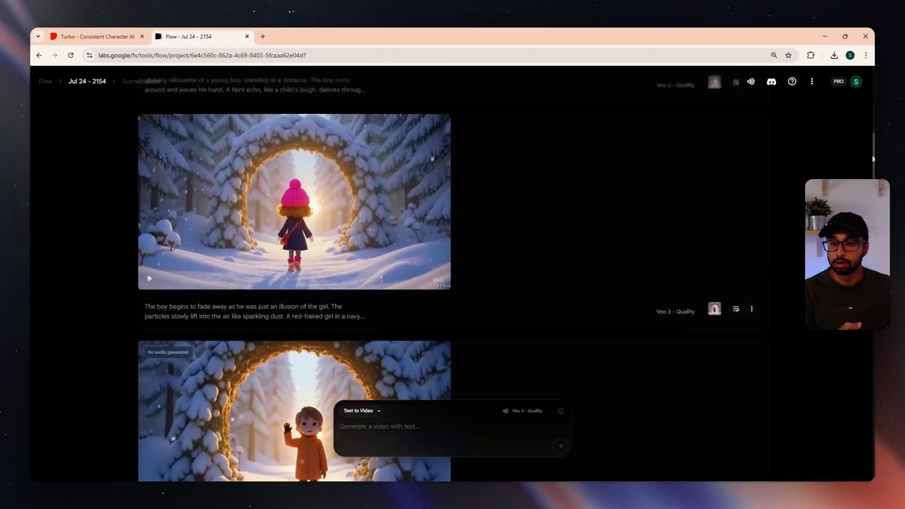
scroll(872, 178, down, 7)
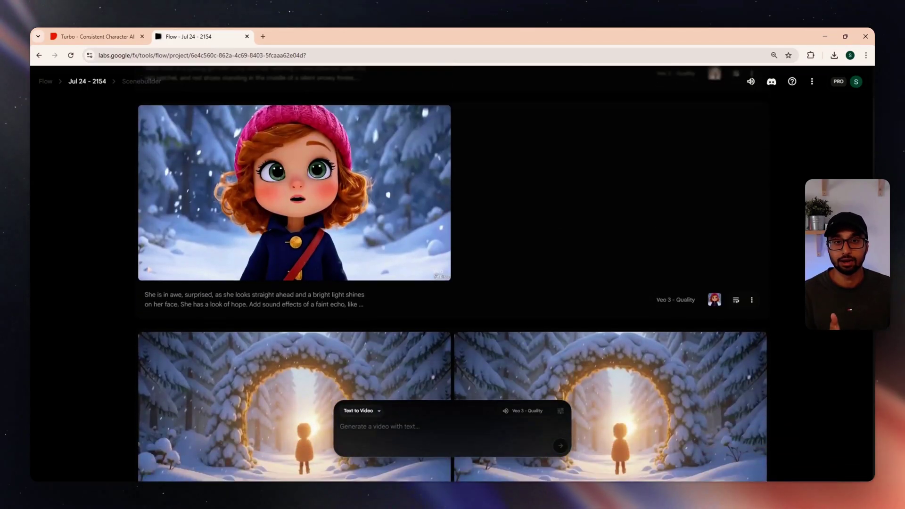